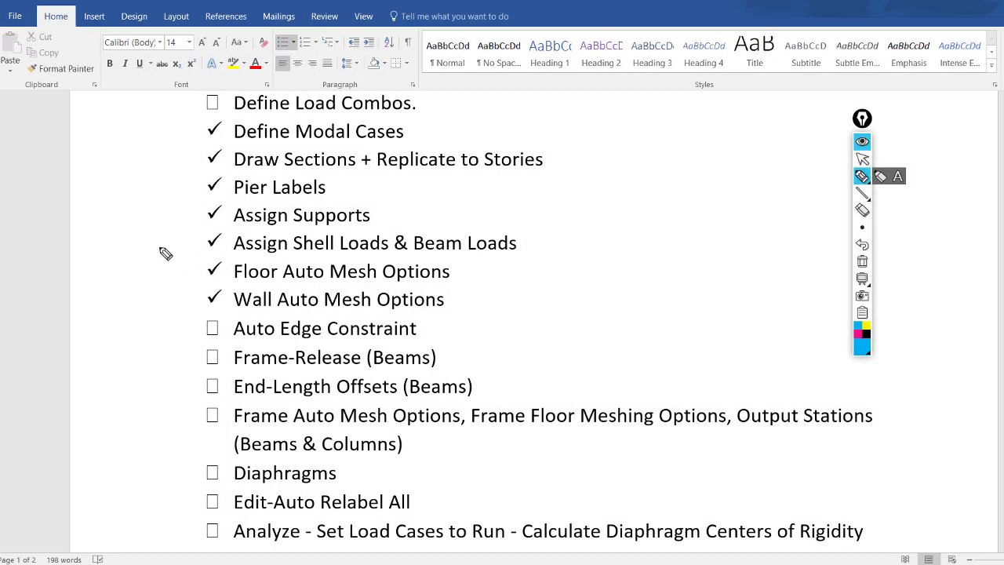
# - Ink arrows at Assign Shell Loads and Diaphragms, bracket the pending steps, then clear the ink
pyautogui.moveTo(117, 244)
pyautogui.mouseDown()
pyautogui.moveTo(212, 239)
pyautogui.moveTo(173, 229)
pyautogui.moveTo(206, 238)
pyautogui.moveTo(188, 258)
pyautogui.mouseUp()
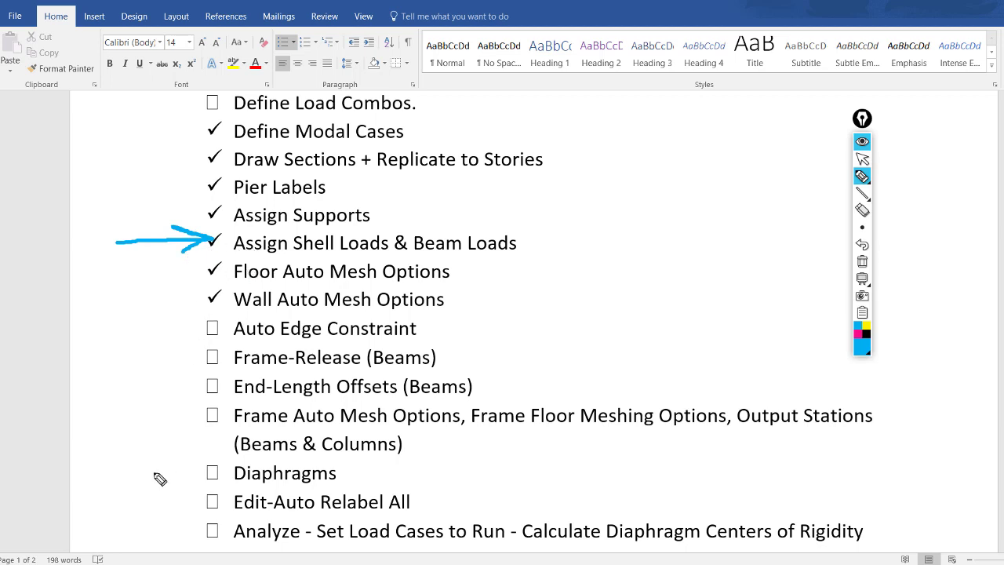
pyautogui.moveTo(487, 469)
pyautogui.mouseDown()
pyautogui.moveTo(350, 473)
pyautogui.moveTo(407, 485)
pyautogui.mouseUp()
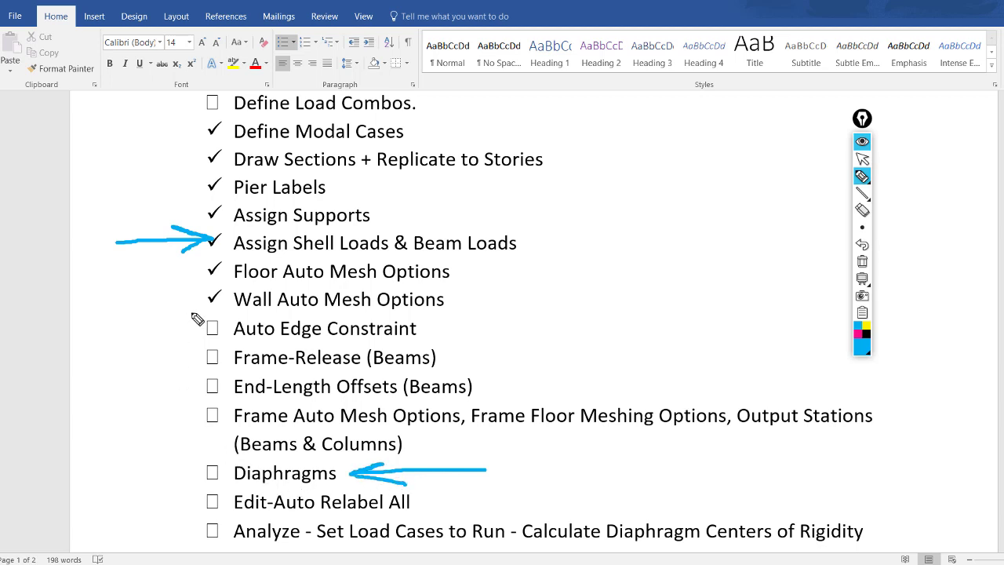
pyautogui.moveTo(194, 312)
pyautogui.mouseDown()
pyautogui.moveTo(176, 314)
pyautogui.moveTo(169, 477)
pyautogui.moveTo(201, 489)
pyautogui.mouseUp()
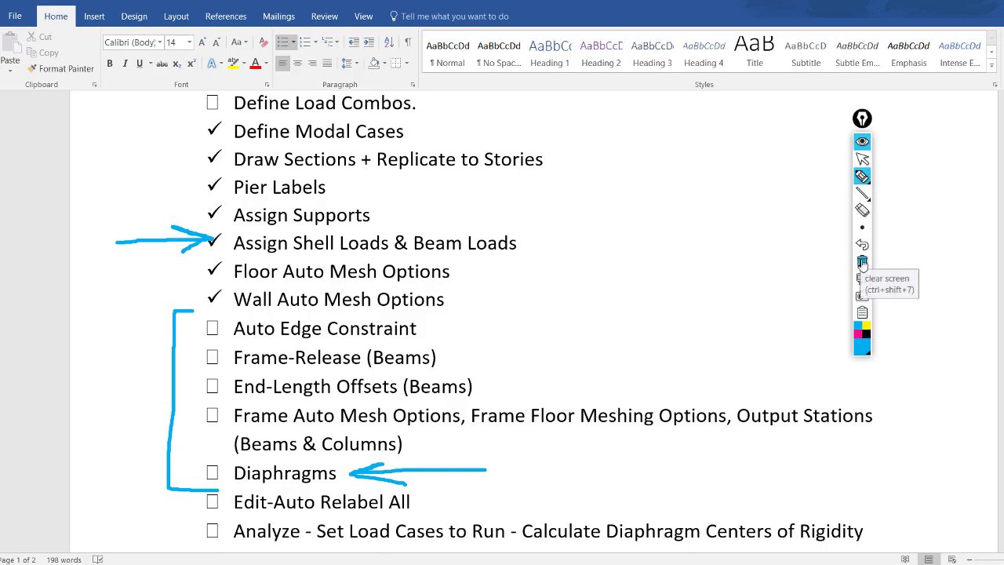
pyautogui.click(863, 262)
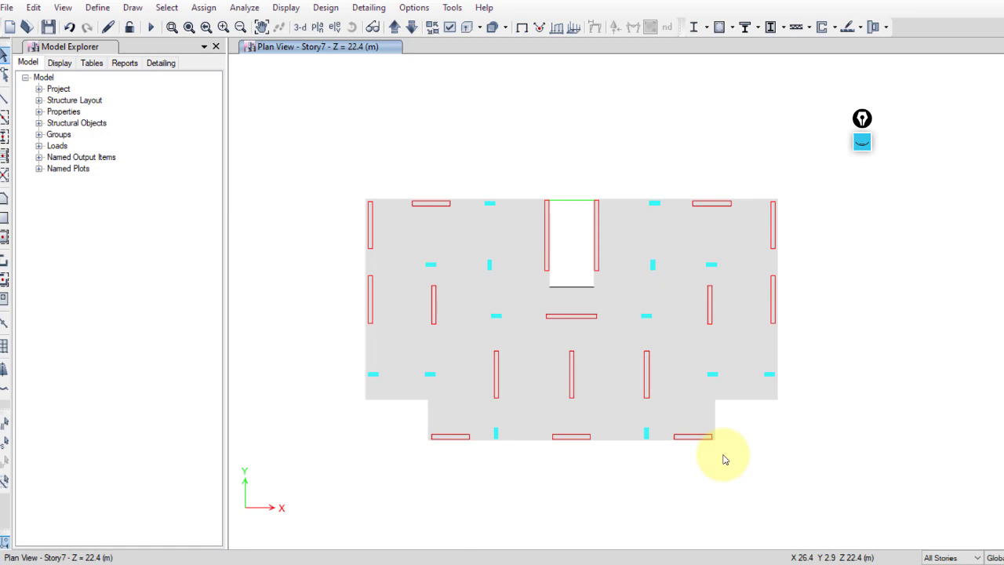
pyautogui.click(97, 8)
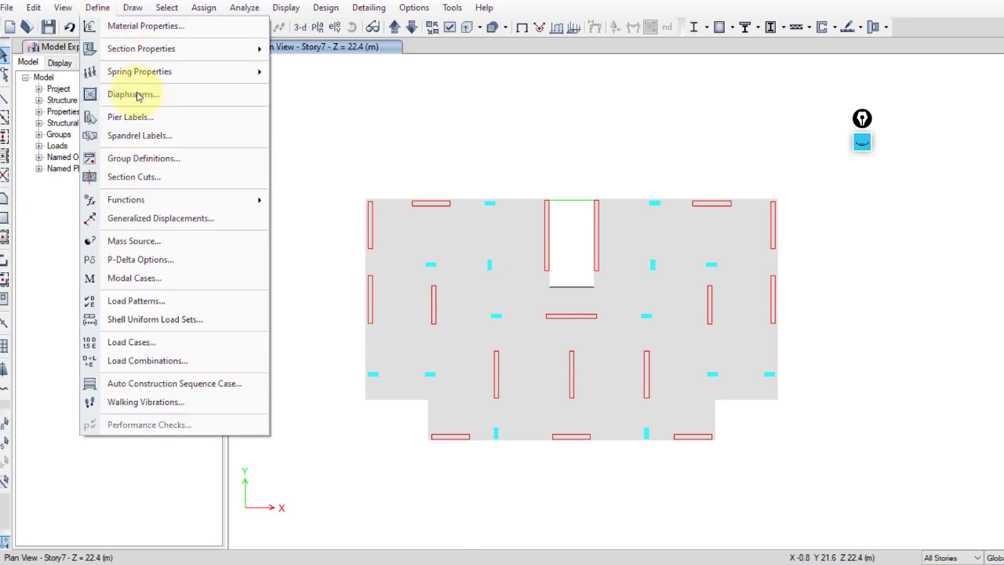
pyautogui.click(136, 95)
pyautogui.moveTo(601, 176); pyautogui.dragTo(934, 205)
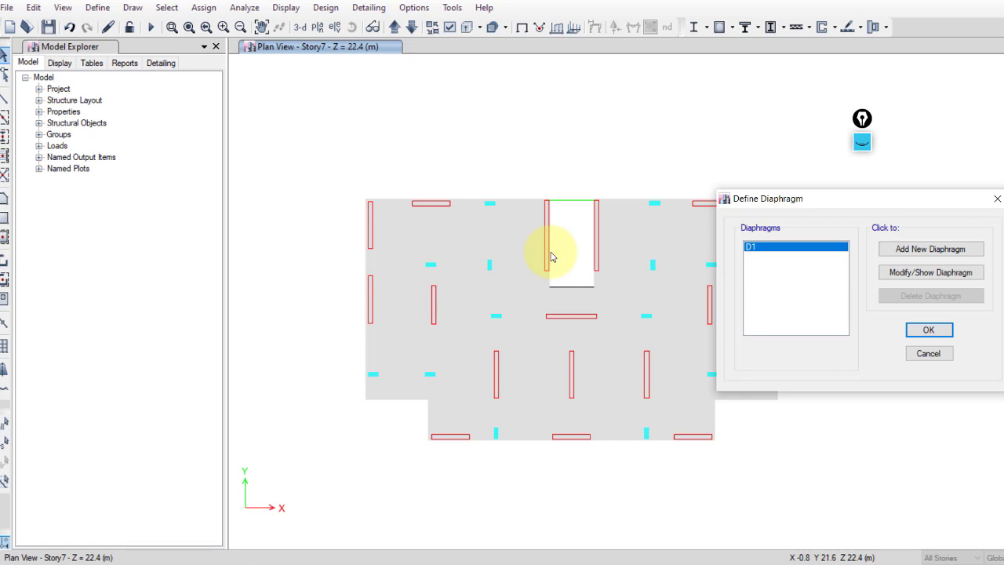
pyautogui.click(925, 250)
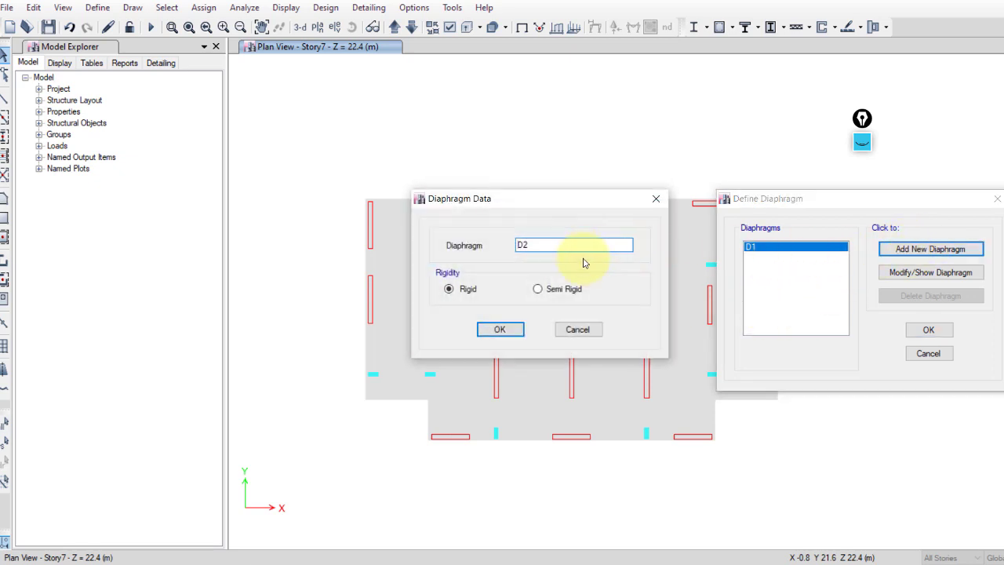
pyautogui.click(577, 331)
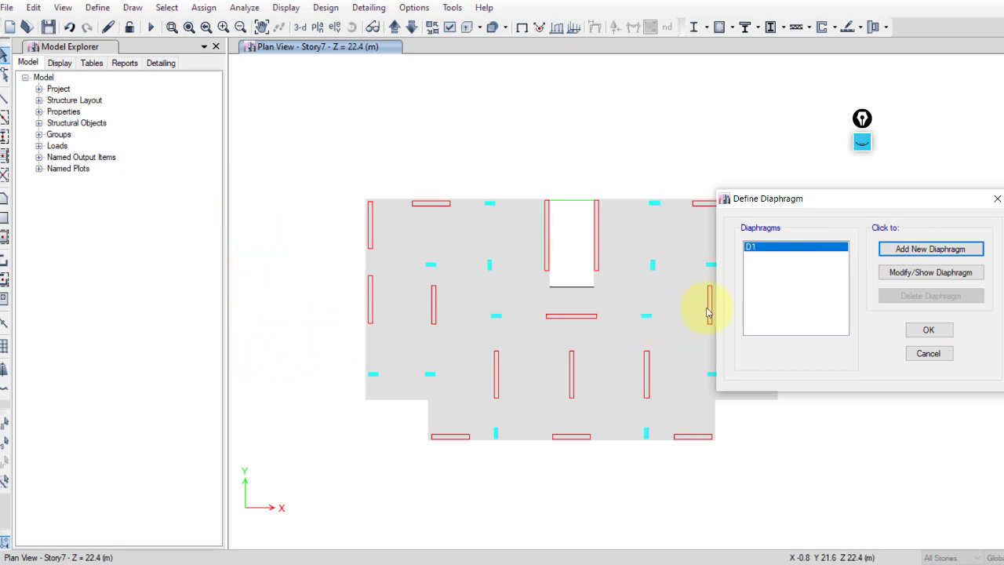
pyautogui.moveTo(820, 203); pyautogui.dragTo(641, 231)
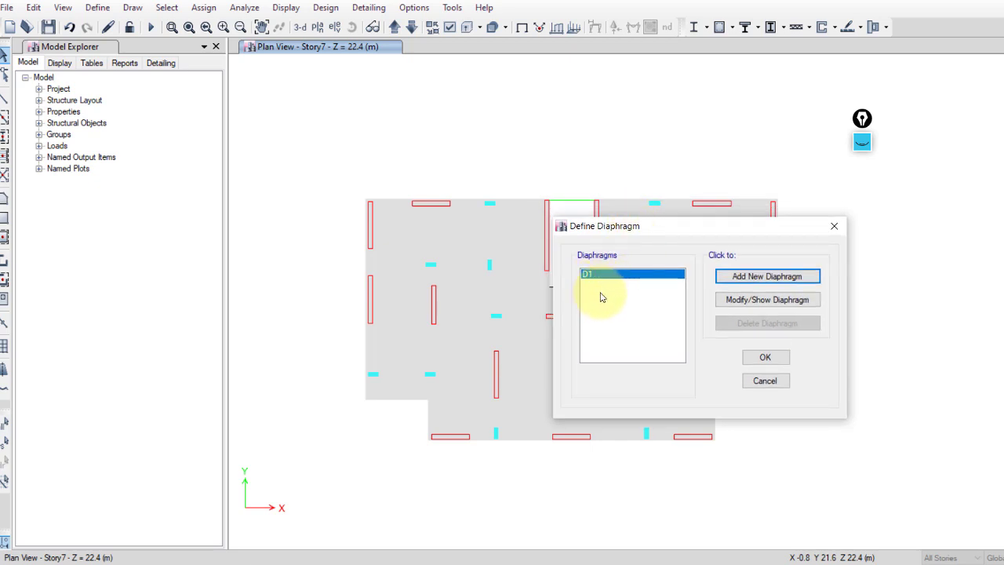
pyautogui.click(724, 299)
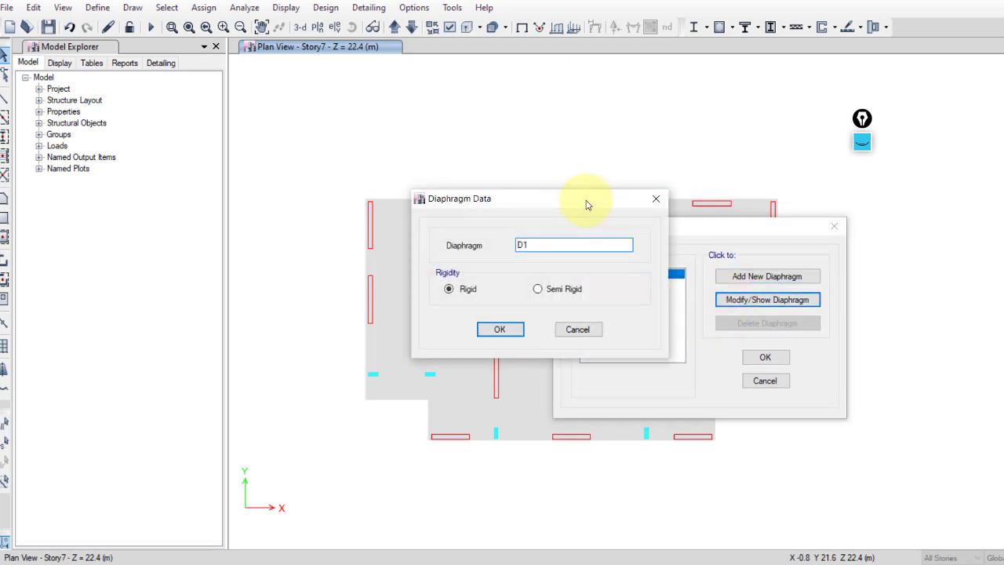
pyautogui.moveTo(588, 206); pyautogui.dragTo(756, 248)
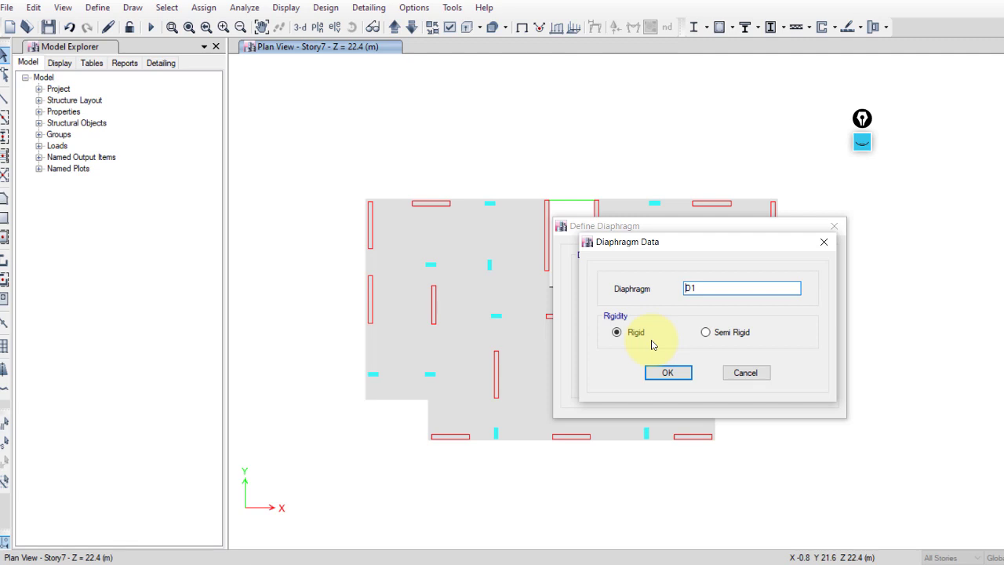
pyautogui.click(684, 373)
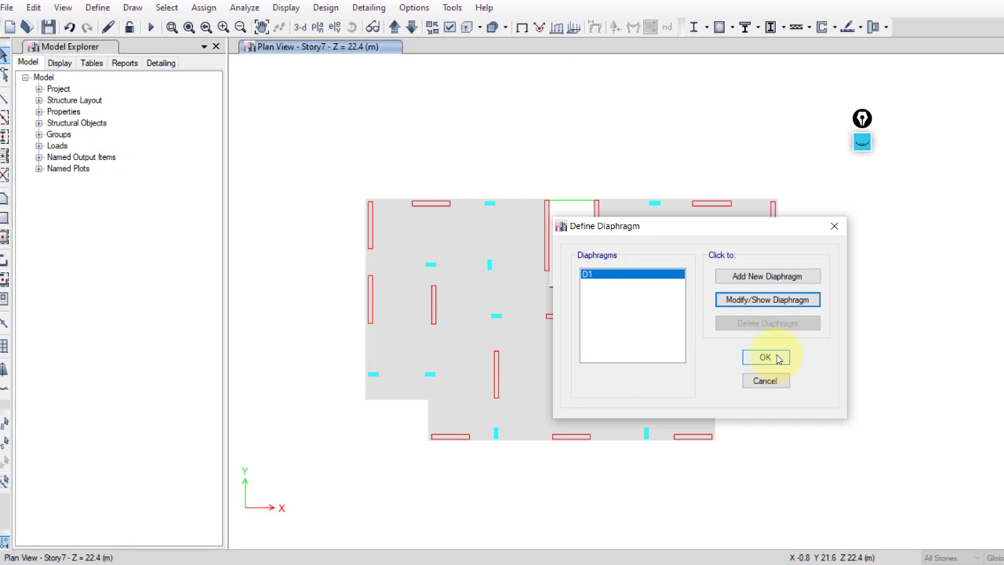
pyautogui.click(765, 358)
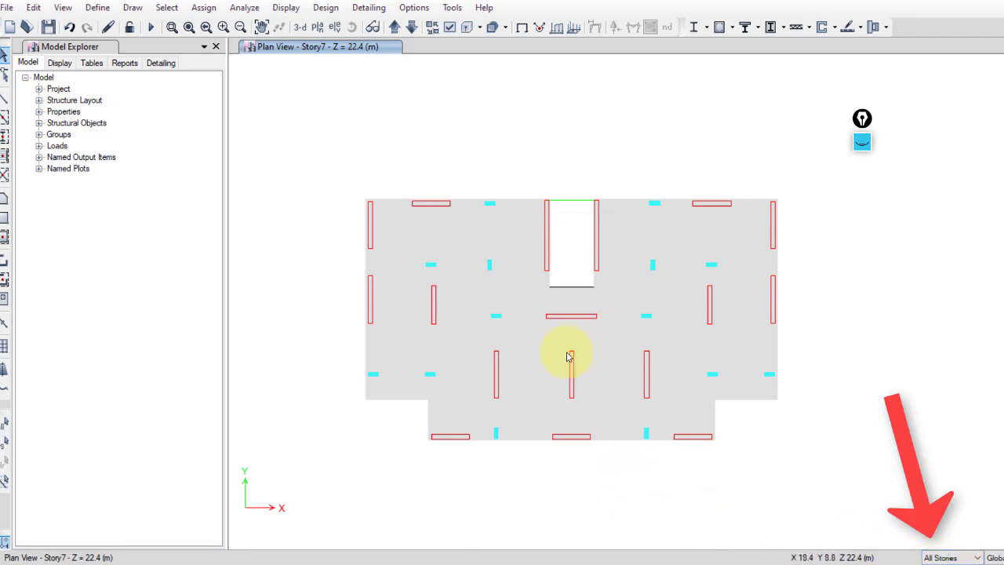
# - Assign diaphragm D1 to the floor slab on all stories
pyautogui.click(530, 339)
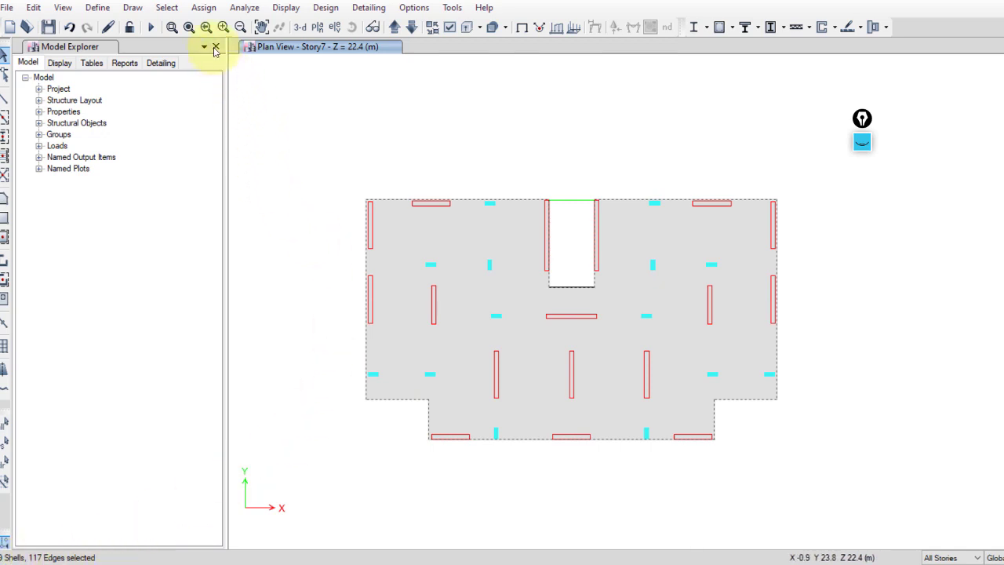
pyautogui.click(203, 7)
pyautogui.moveTo(253, 65)
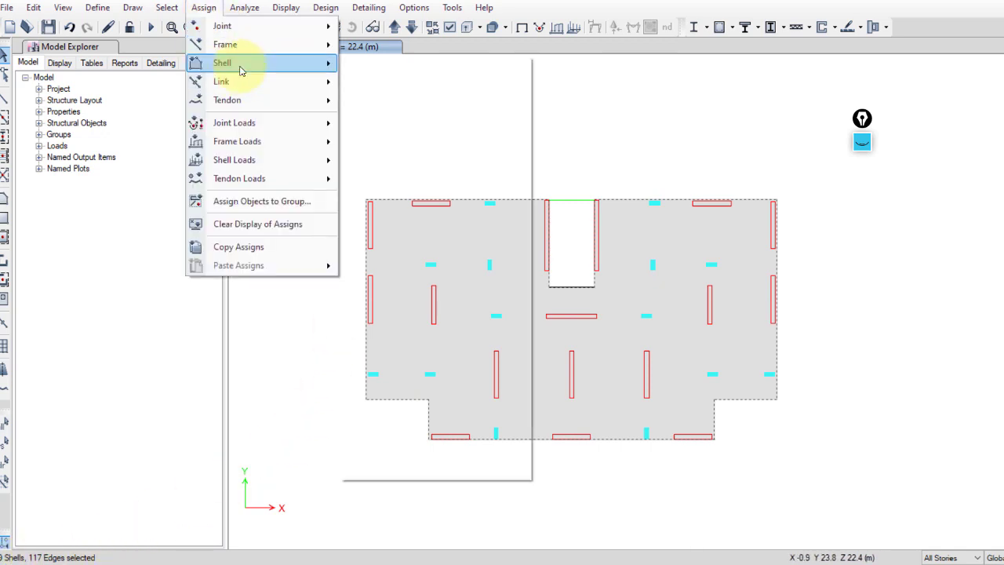
pyautogui.click(407, 206)
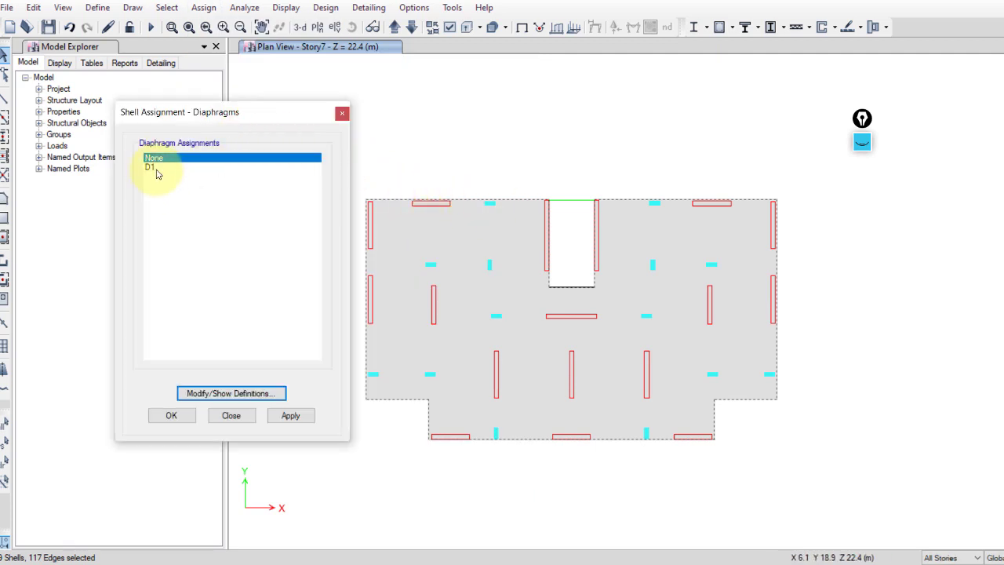
pyautogui.click(149, 167)
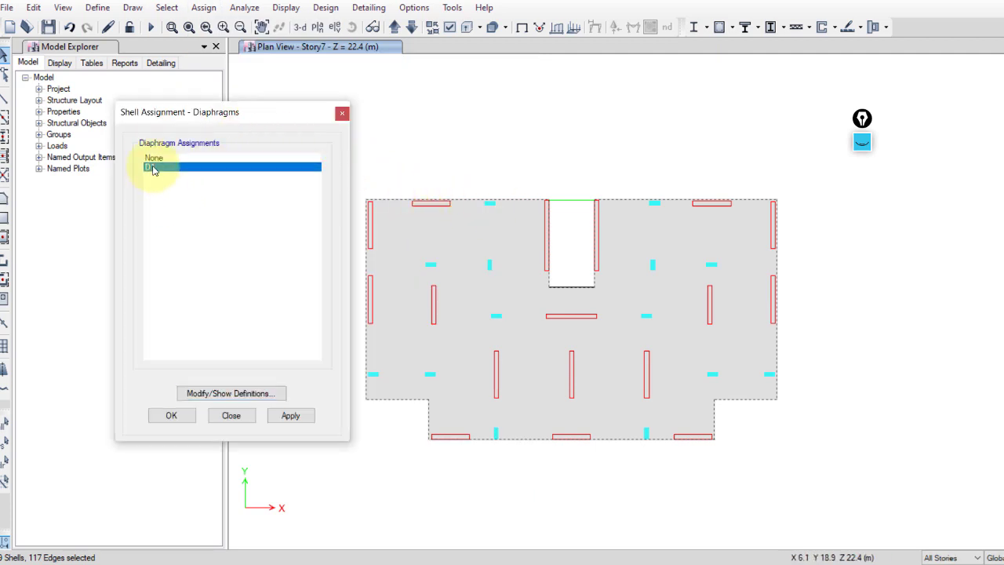
pyautogui.click(290, 415)
pyautogui.click(230, 416)
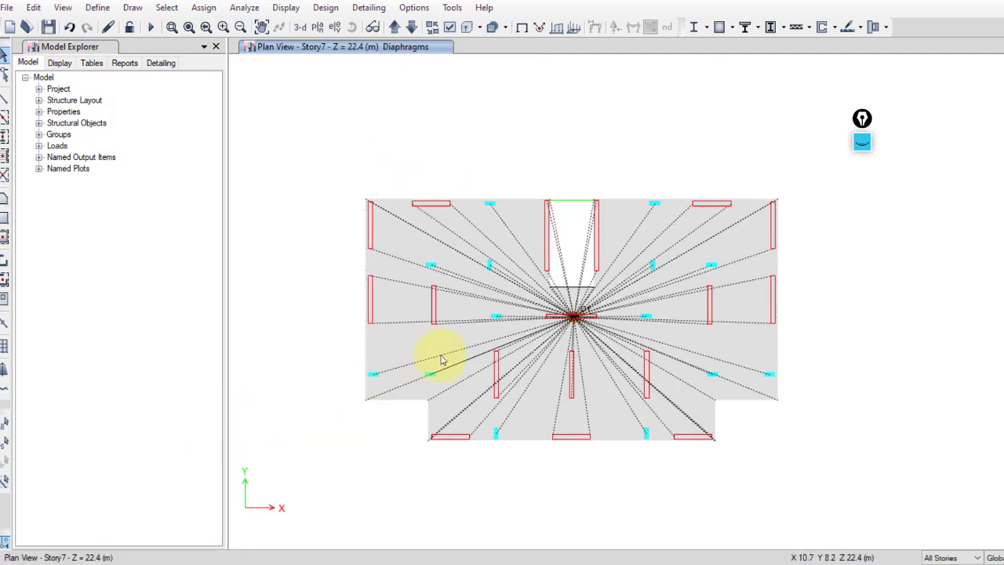
# - Confirm in the slab's information that its diaphragm is D1
pyautogui.rightClick(466, 311)
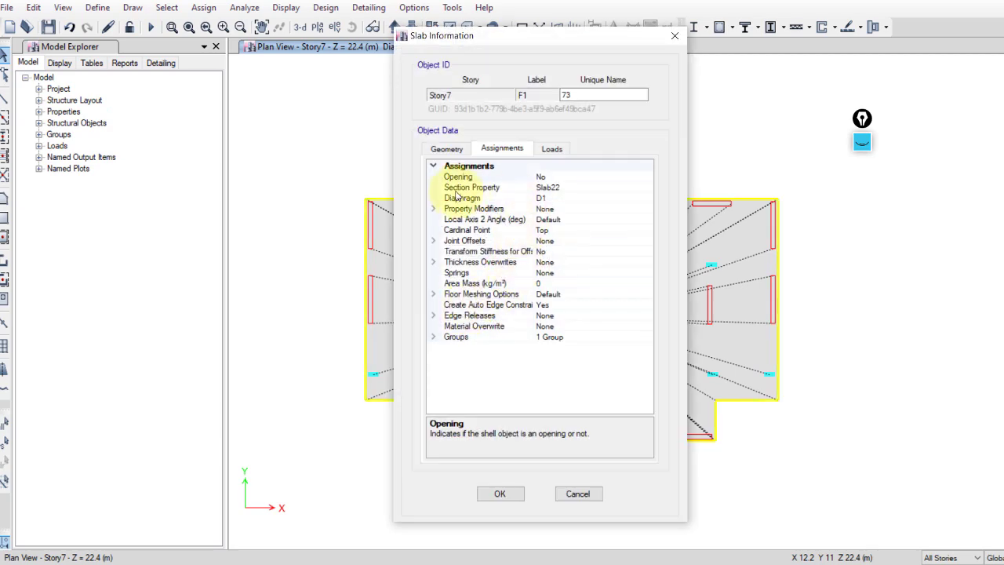
pyautogui.click(562, 198)
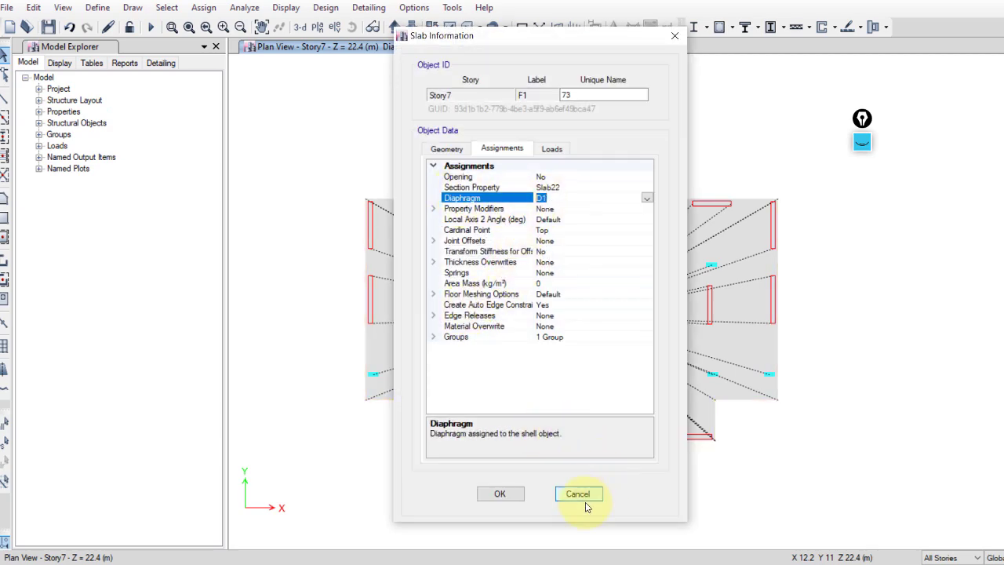
pyautogui.click(583, 499)
# - Step the plan view down story by story from Story6 to Story1
pyautogui.click(411, 29)
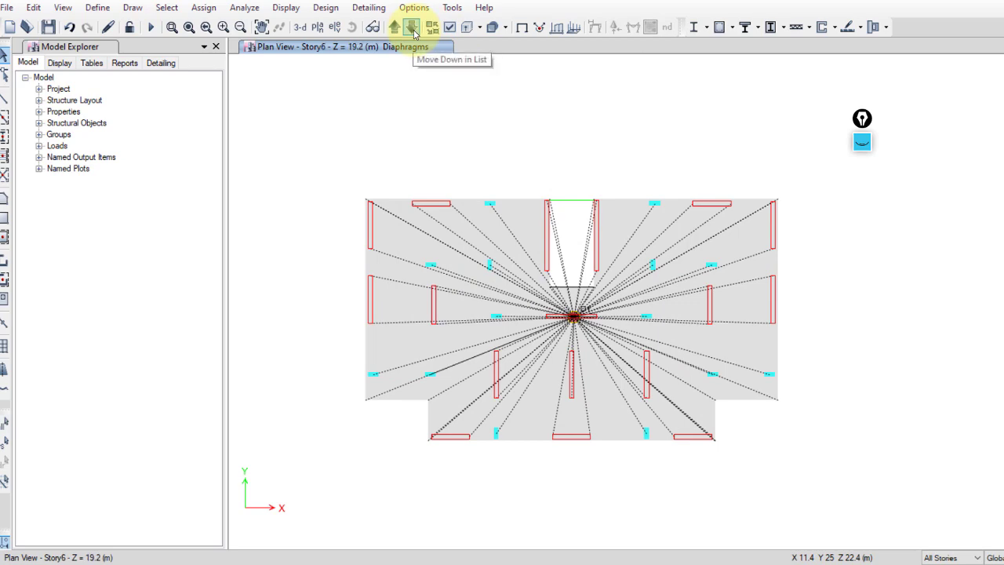
pyautogui.click(412, 30)
pyautogui.click(413, 29)
pyautogui.click(413, 29)
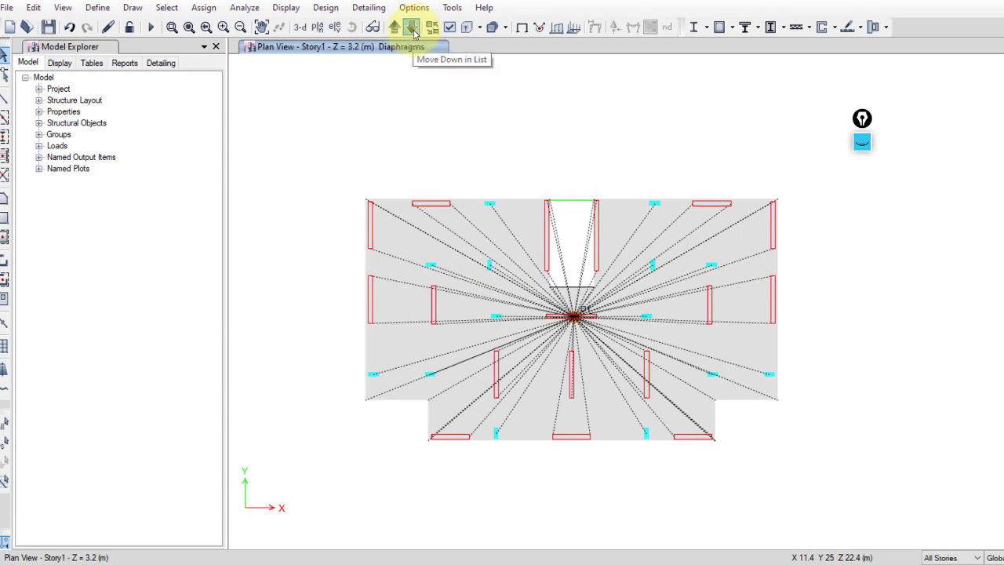
pyautogui.click(413, 29)
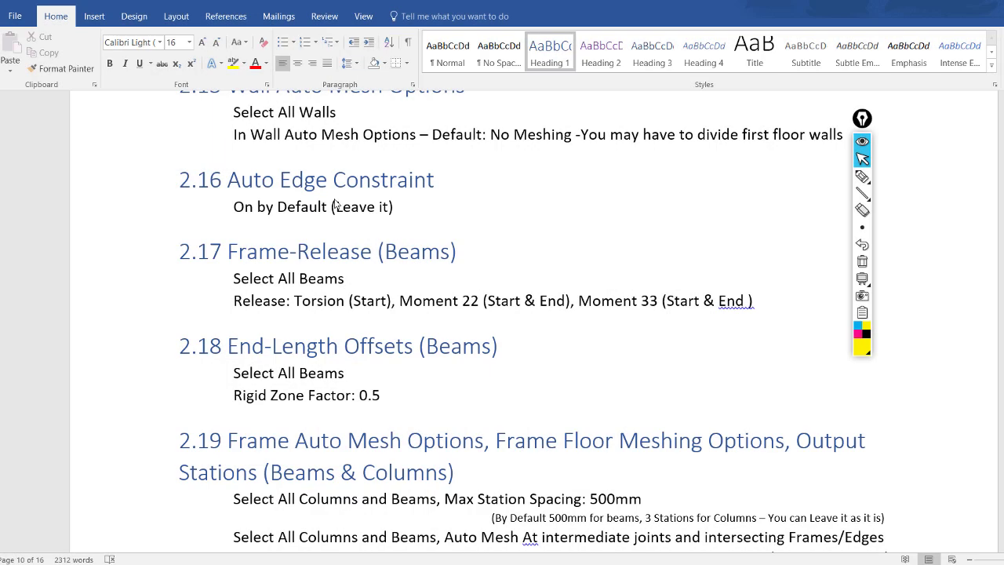
# - Sketch two rectangular floor panels in cyan ink on the notes page
pyautogui.click(858, 328)
pyautogui.click(863, 177)
pyautogui.moveTo(751, 160)
pyautogui.mouseDown()
pyautogui.moveTo(640, 161)
pyautogui.moveTo(661, 273)
pyautogui.moveTo(789, 264)
pyautogui.moveTo(758, 161)
pyautogui.mouseUp()
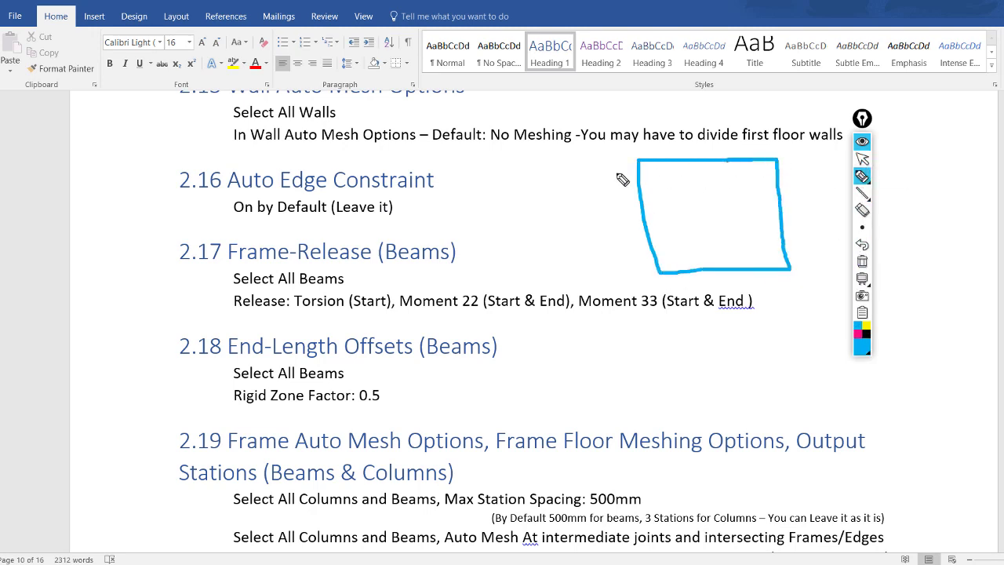
pyautogui.moveTo(634, 161)
pyautogui.mouseDown()
pyautogui.moveTo(524, 186)
pyautogui.moveTo(538, 275)
pyautogui.moveTo(661, 273)
pyautogui.mouseUp()
# - Draw magenta vertical and horizontal mesh lines inside both panels
pyautogui.click(858, 335)
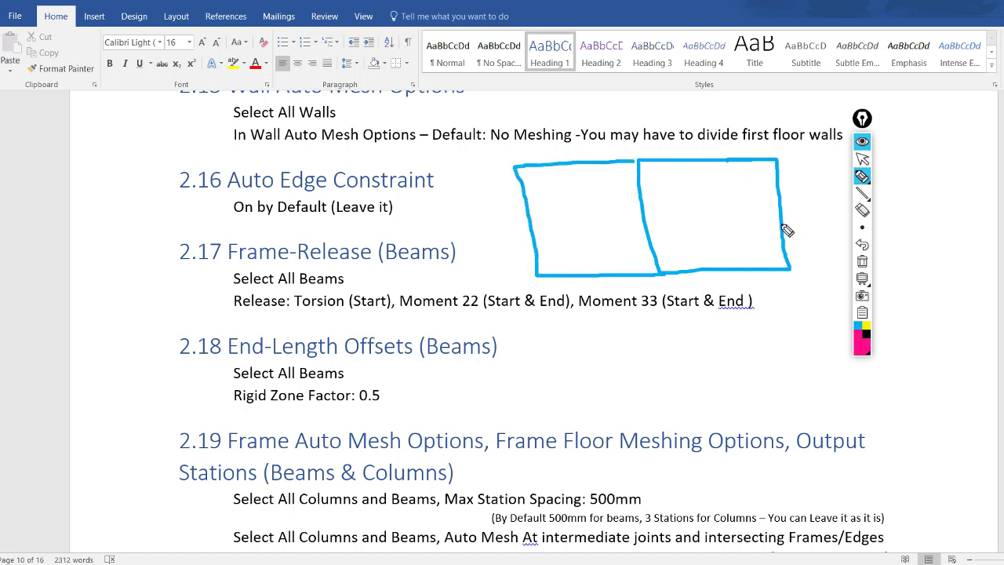
pyautogui.moveTo(684, 159); pyautogui.dragTo(692, 271)
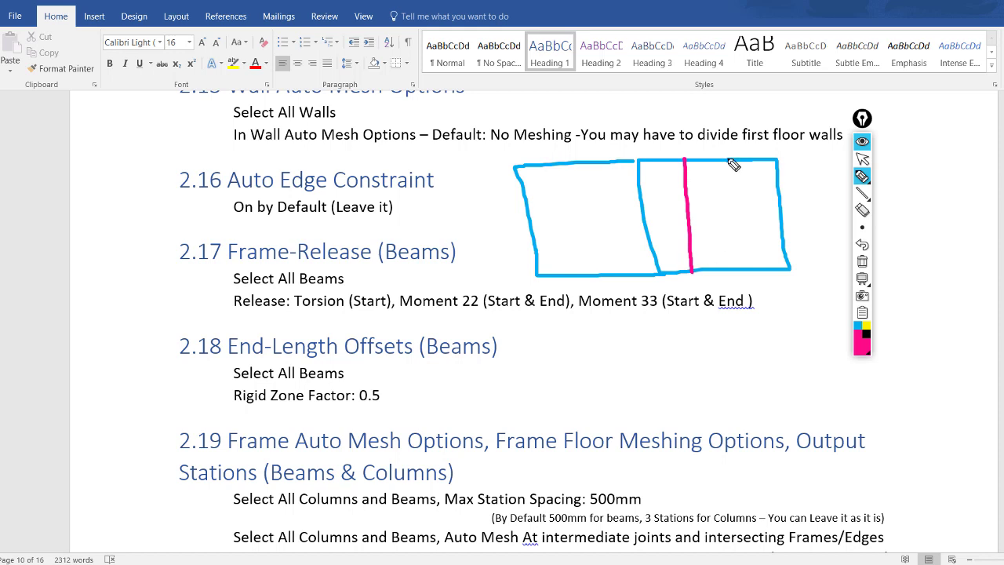
pyautogui.moveTo(730, 161); pyautogui.dragTo(732, 267)
pyautogui.moveTo(639, 197); pyautogui.dragTo(773, 197)
pyautogui.moveTo(649, 239); pyautogui.dragTo(784, 235)
pyautogui.moveTo(588, 163); pyautogui.dragTo(609, 271)
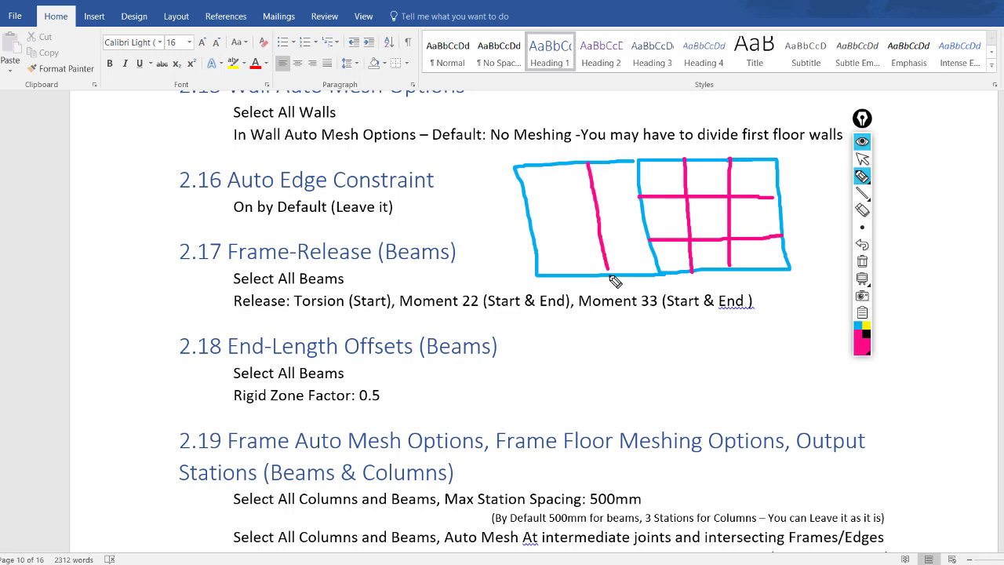
pyautogui.moveTo(550, 167); pyautogui.dragTo(565, 276)
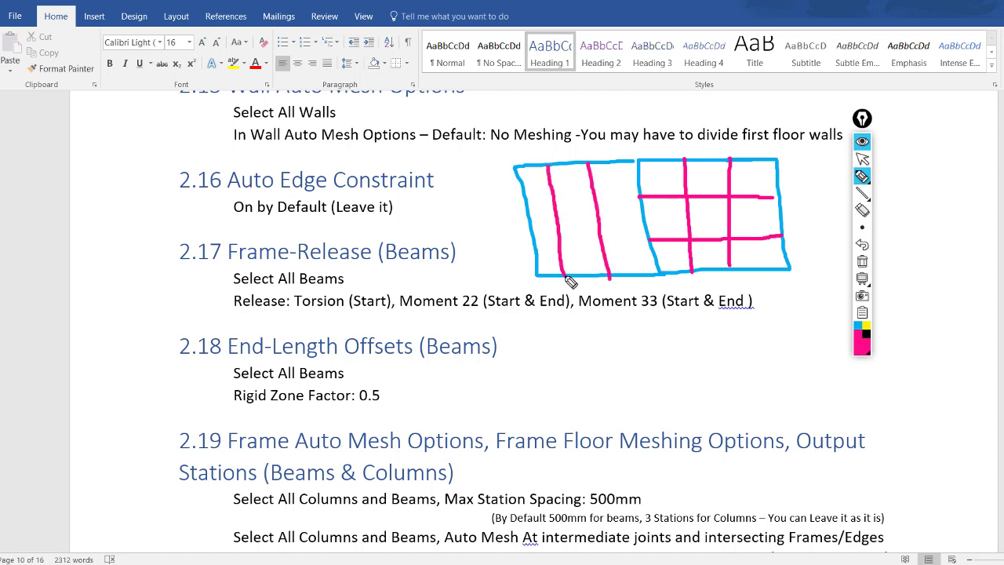
pyautogui.moveTo(528, 224); pyautogui.dragTo(645, 223)
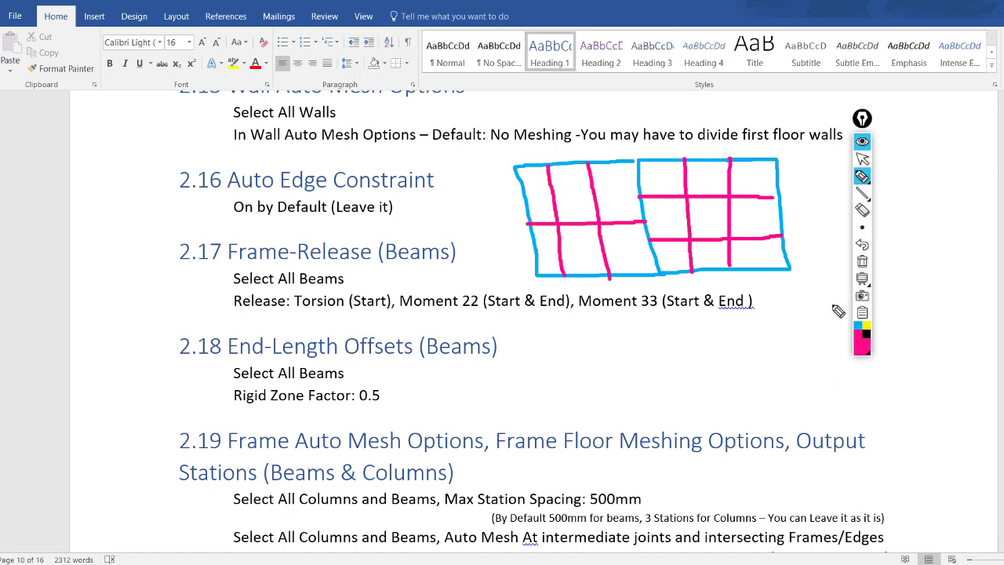
# - Draw black arrows on the mesh sketch, undo them, and redraw an arrow and pointer line
pyautogui.click(867, 334)
pyautogui.moveTo(757, 214)
pyautogui.mouseDown()
pyautogui.moveTo(703, 214)
pyautogui.moveTo(642, 165)
pyautogui.moveTo(654, 185)
pyautogui.moveTo(642, 158)
pyautogui.mouseUp()
pyautogui.moveTo(751, 217)
pyautogui.mouseDown()
pyautogui.moveTo(714, 224)
pyautogui.moveTo(681, 265)
pyautogui.mouseUp()
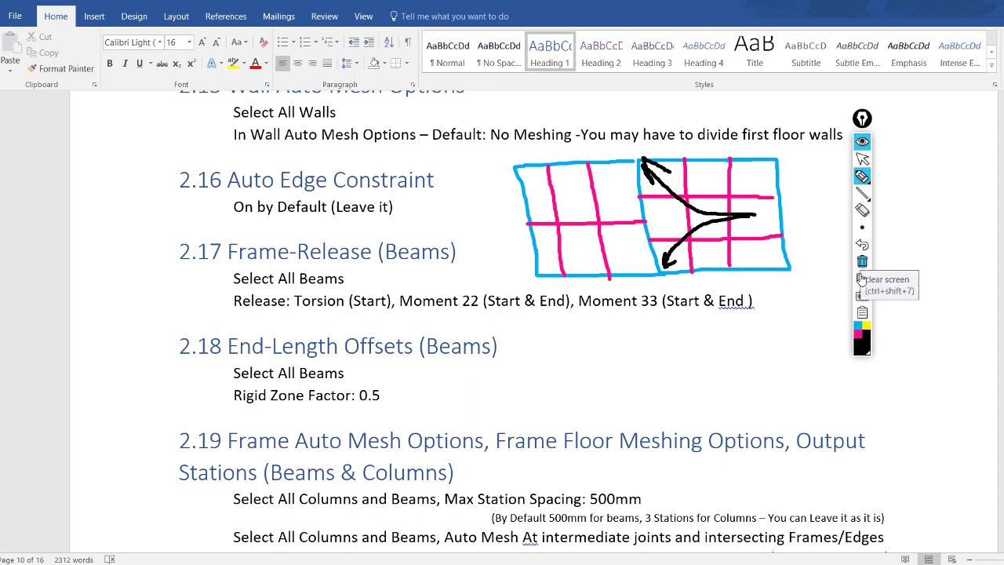
pyautogui.click(862, 244)
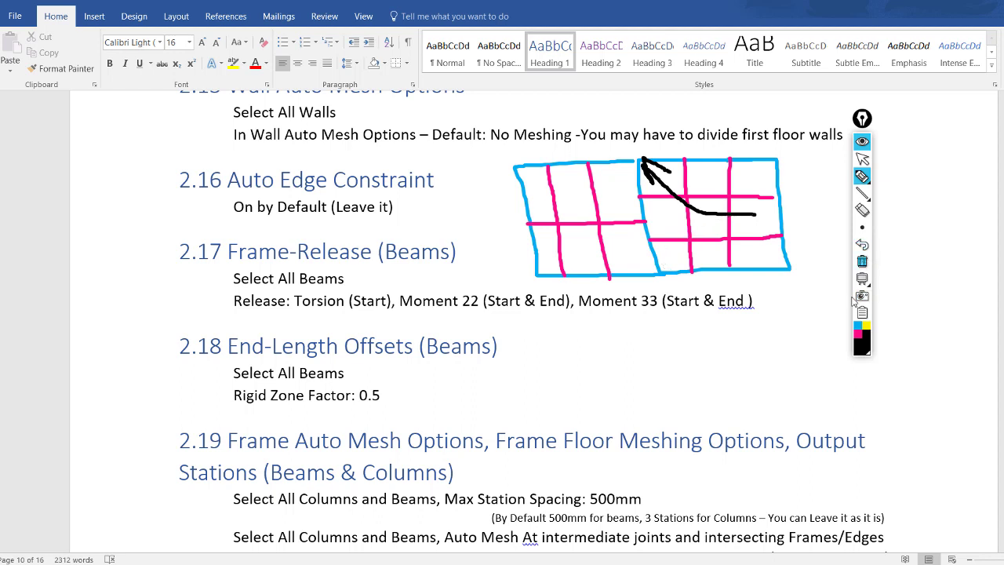
pyautogui.click(862, 244)
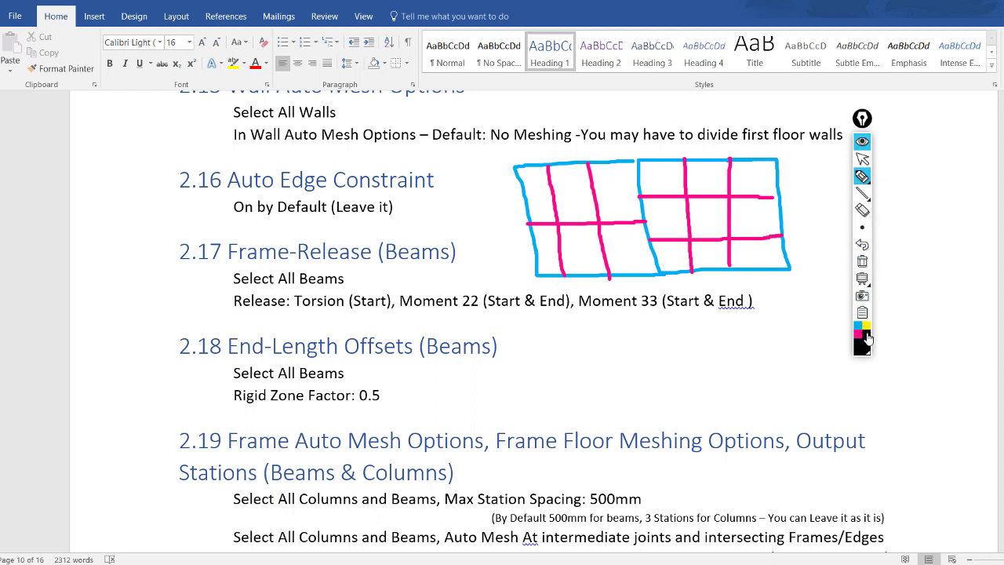
pyautogui.moveTo(727, 213)
pyautogui.mouseDown()
pyautogui.moveTo(596, 221)
pyautogui.moveTo(618, 202)
pyautogui.moveTo(580, 235)
pyautogui.moveTo(654, 240)
pyautogui.mouseUp()
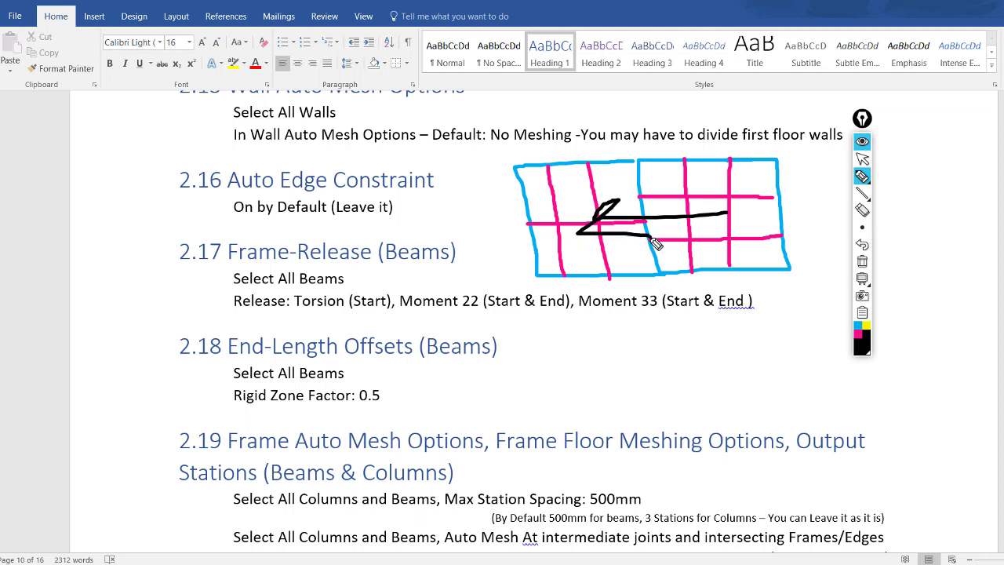
pyautogui.moveTo(694, 354)
pyautogui.mouseDown()
pyautogui.moveTo(596, 366)
pyautogui.moveTo(590, 417)
pyautogui.moveTo(690, 410)
pyautogui.moveTo(700, 299)
pyautogui.moveTo(623, 298)
pyautogui.moveTo(591, 306)
pyautogui.moveTo(595, 363)
pyautogui.mouseUp()
# - Clear all ink from the page and switch back to ETABS
pyautogui.click(862, 261)
pyautogui.click(863, 159)
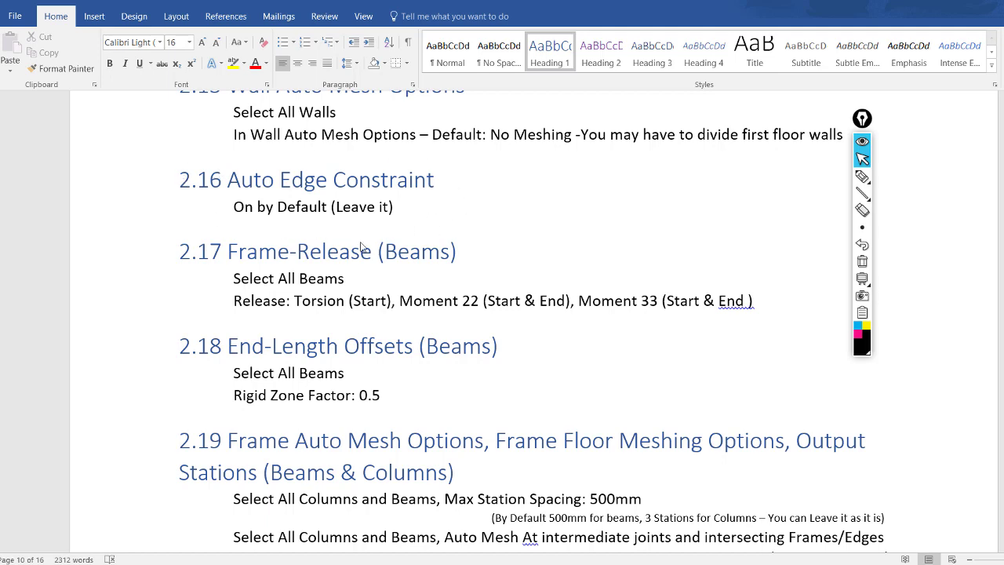
pyautogui.hotkey('alt', 'Tab')
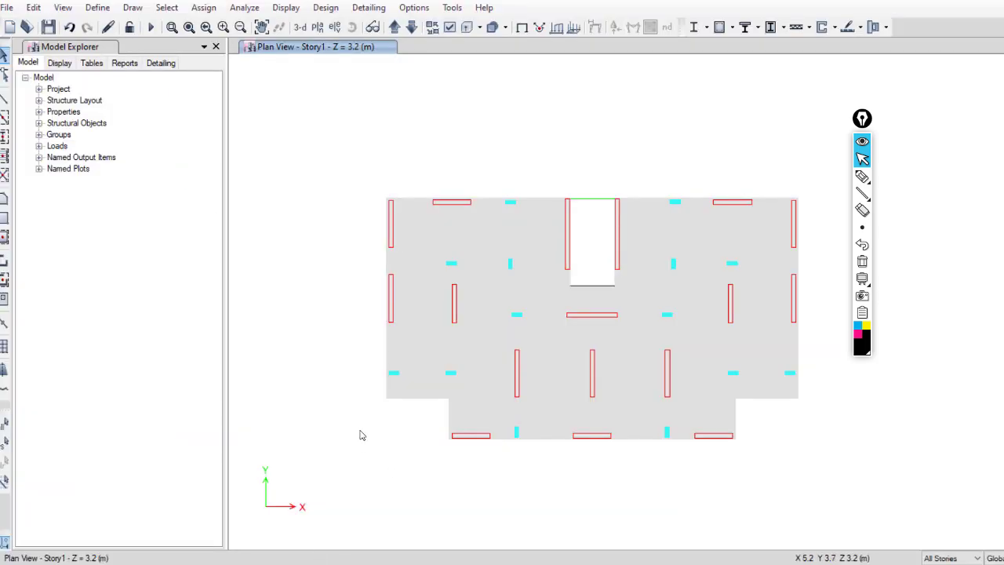
# - Check the slab's Create Auto Edge Constraints setting in its information
pyautogui.rightClick(474, 343)
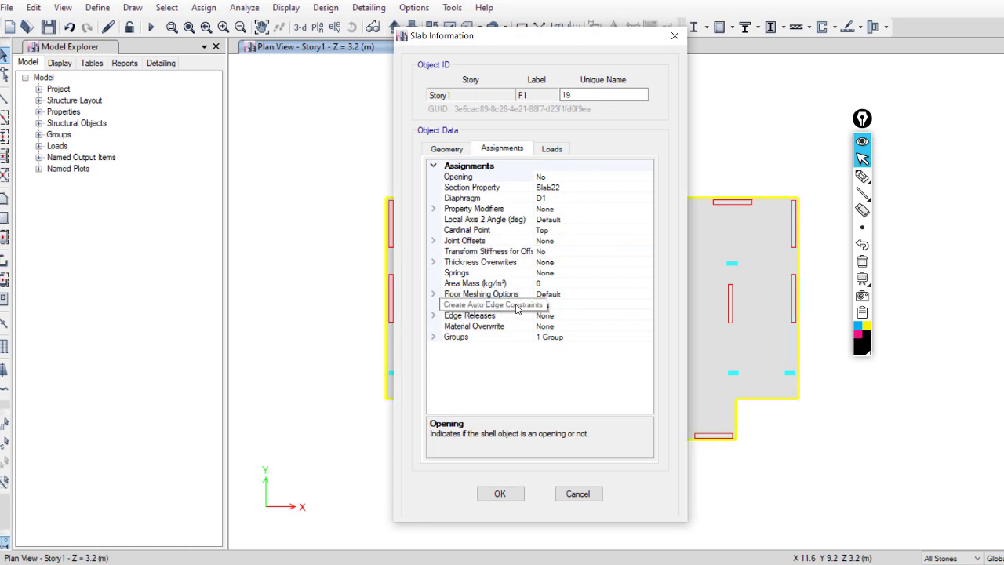
pyautogui.click(572, 304)
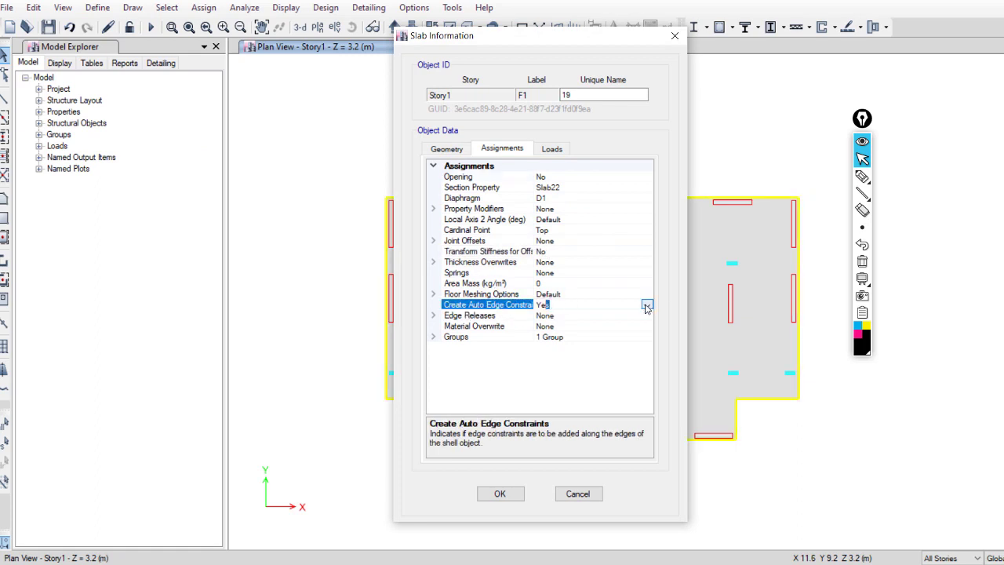
pyautogui.click(578, 494)
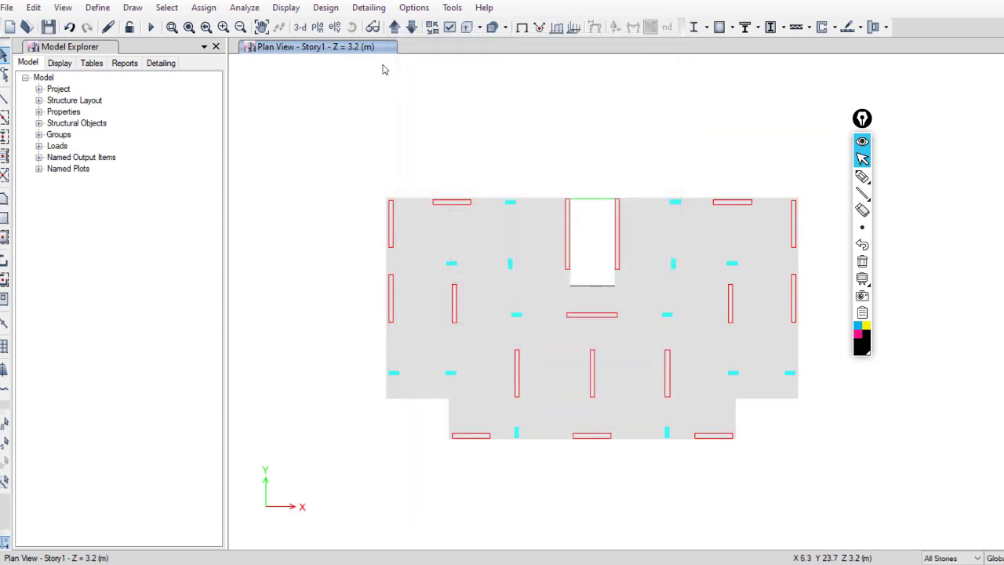
# - Turn on Auto Edge Constraint labels under the display's Object Assignments
pyautogui.click(450, 27)
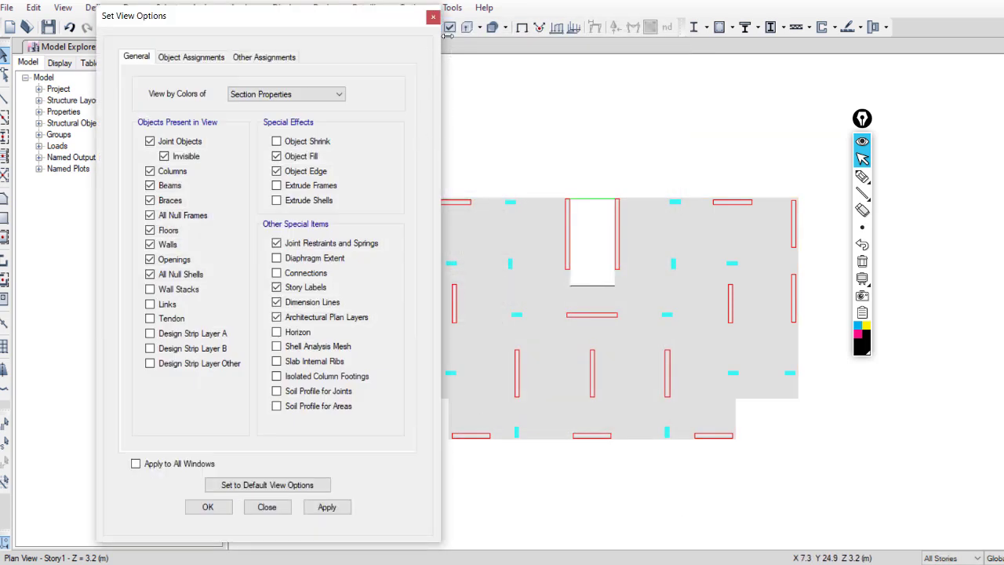
pyautogui.click(201, 59)
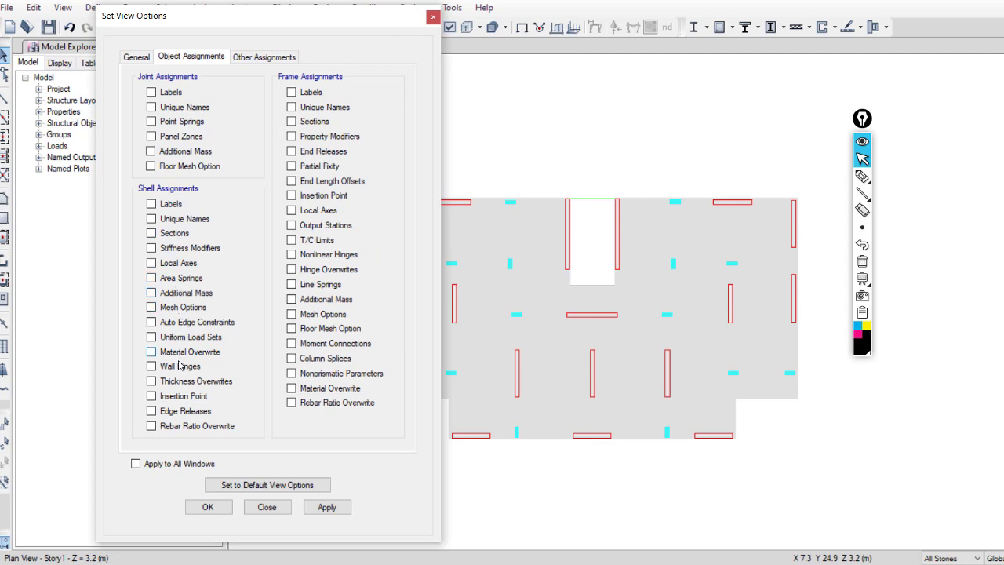
pyautogui.click(327, 507)
pyautogui.click(267, 507)
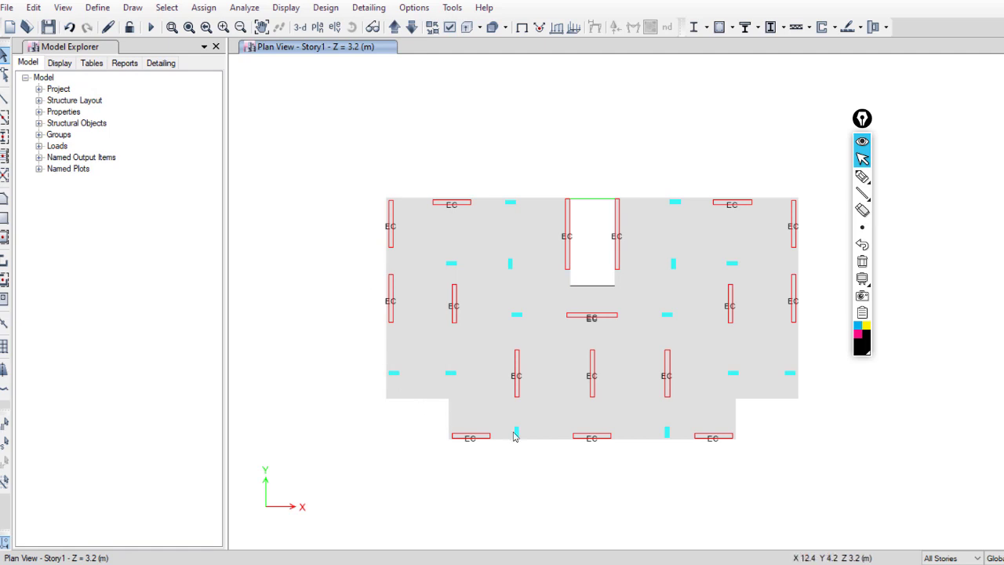
# - Look over the EC-labelled walls on Story1, then switch to the 3-D view
pyautogui.scroll(3, 795, 230)
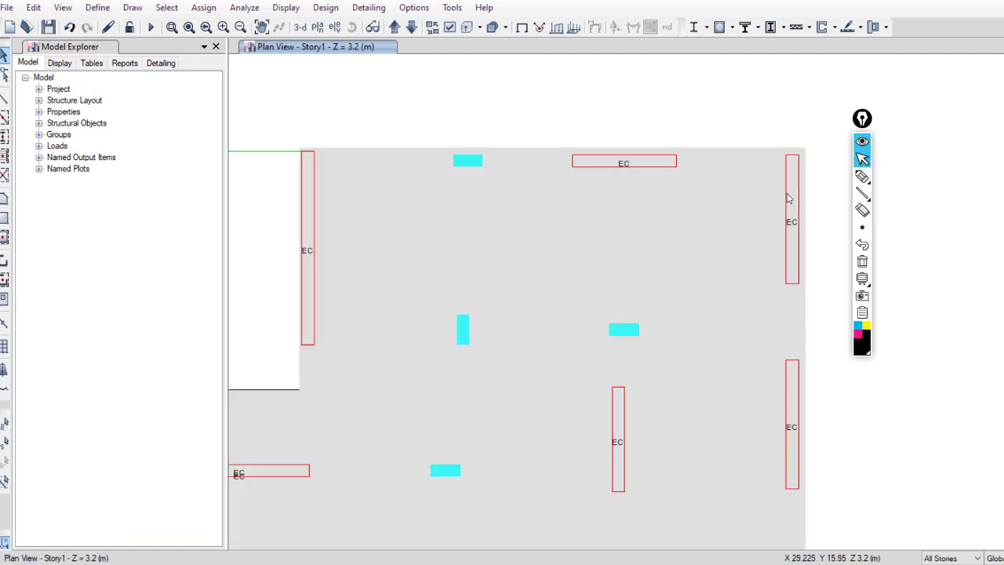
pyautogui.scroll(1, 359, 343)
pyautogui.moveTo(358, 343); pyautogui.dragTo(584, 229, button='middle')
pyautogui.scroll(-2, 387, 374)
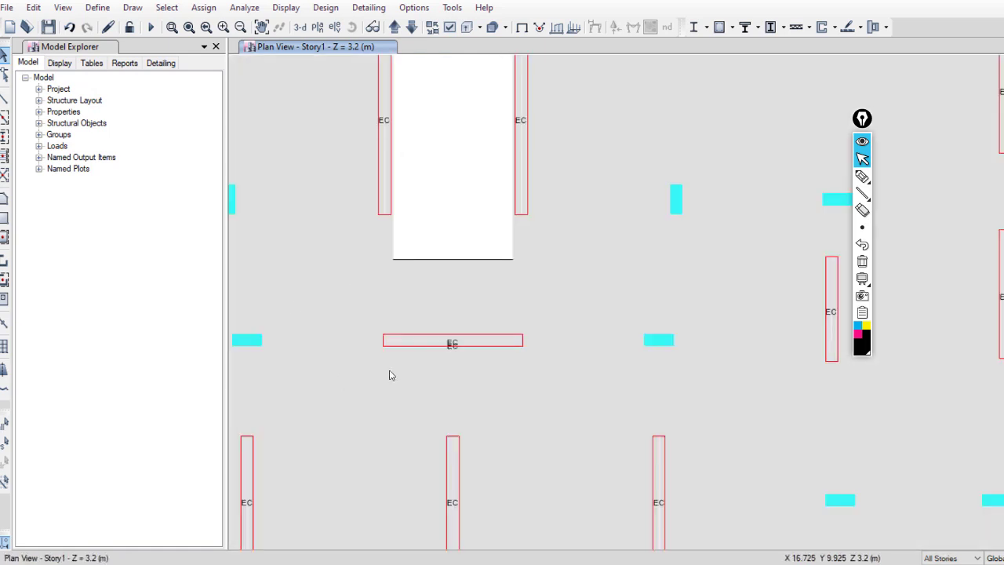
pyautogui.scroll(4, 470, 340)
pyautogui.scroll(-4, 491, 328)
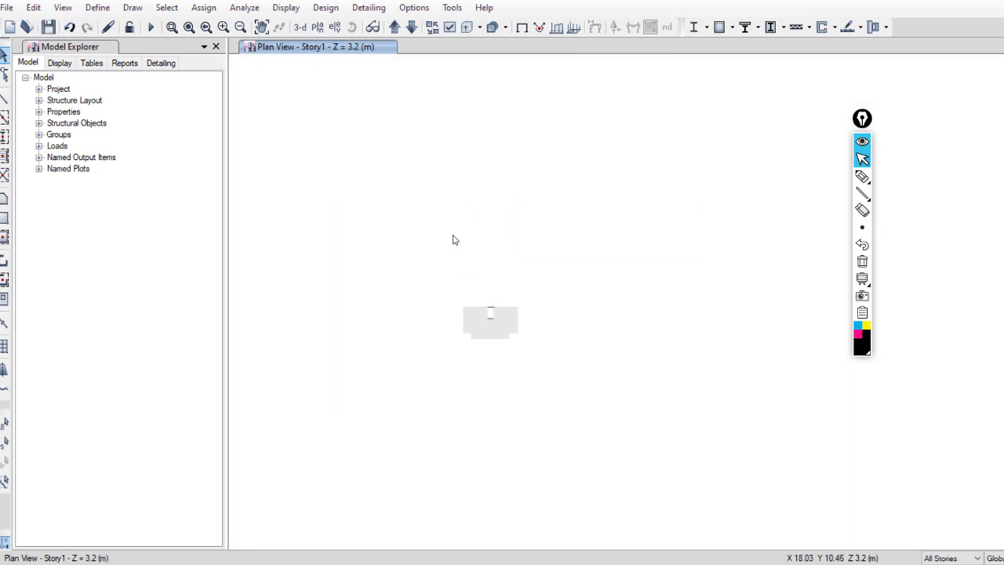
pyautogui.click(300, 26)
pyautogui.scroll(3, 662, 412)
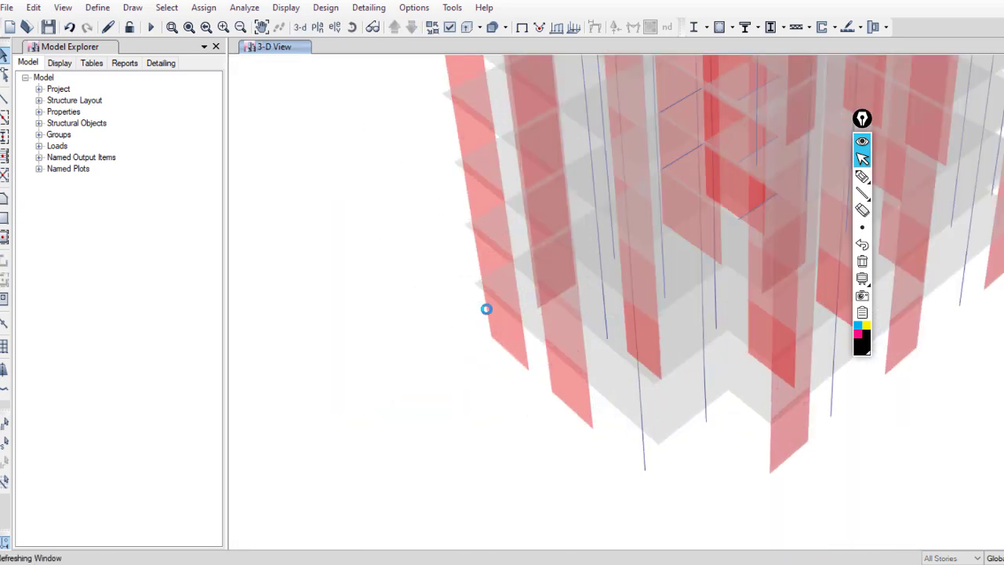
pyautogui.moveTo(486, 307); pyautogui.dragTo(540, 123, button='middle')
pyautogui.scroll(2, 399, 298)
pyautogui.scroll(-3, 400, 298)
pyautogui.moveTo(439, 263); pyautogui.dragTo(439, 369, button='middle')
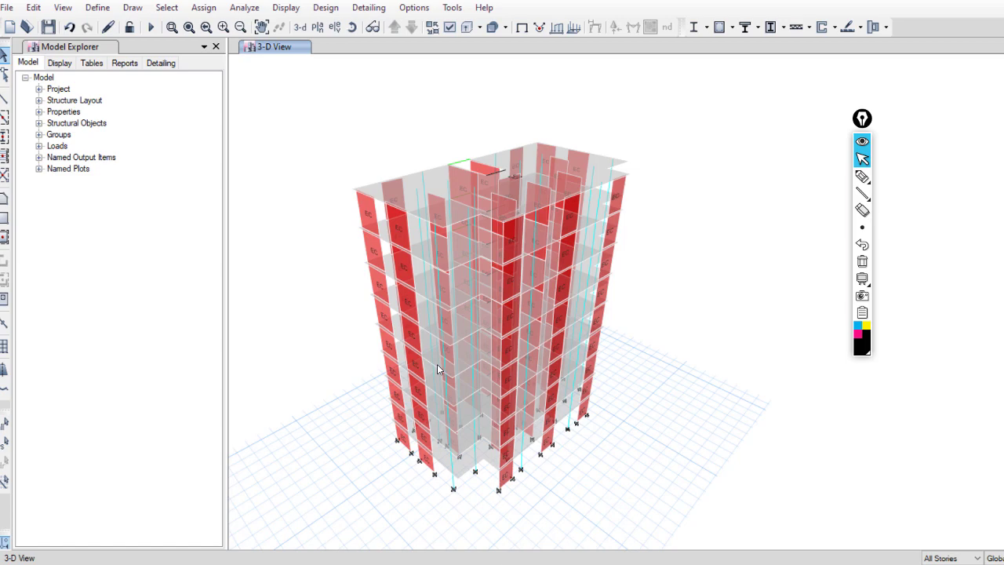
pyautogui.click(204, 7)
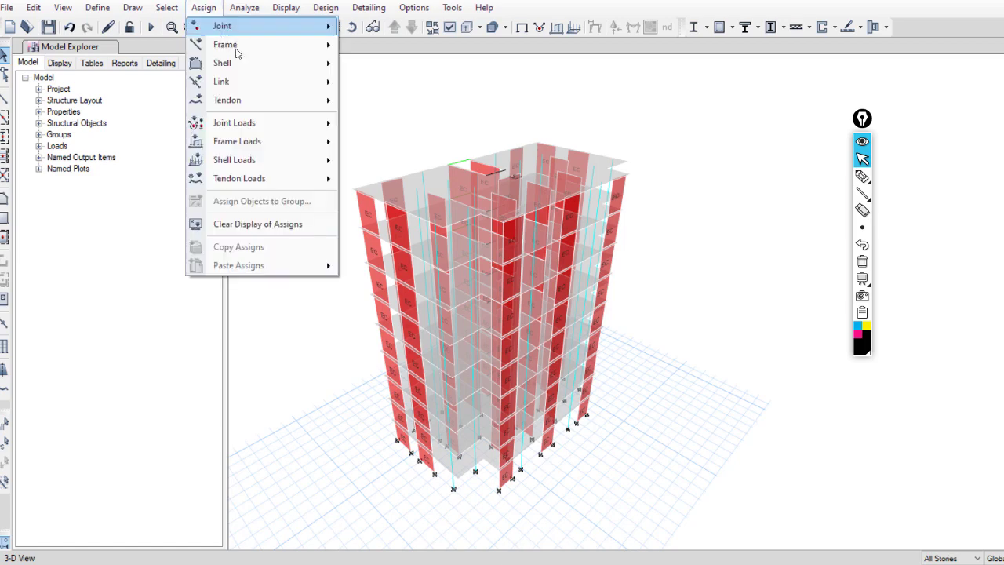
pyautogui.moveTo(235, 63)
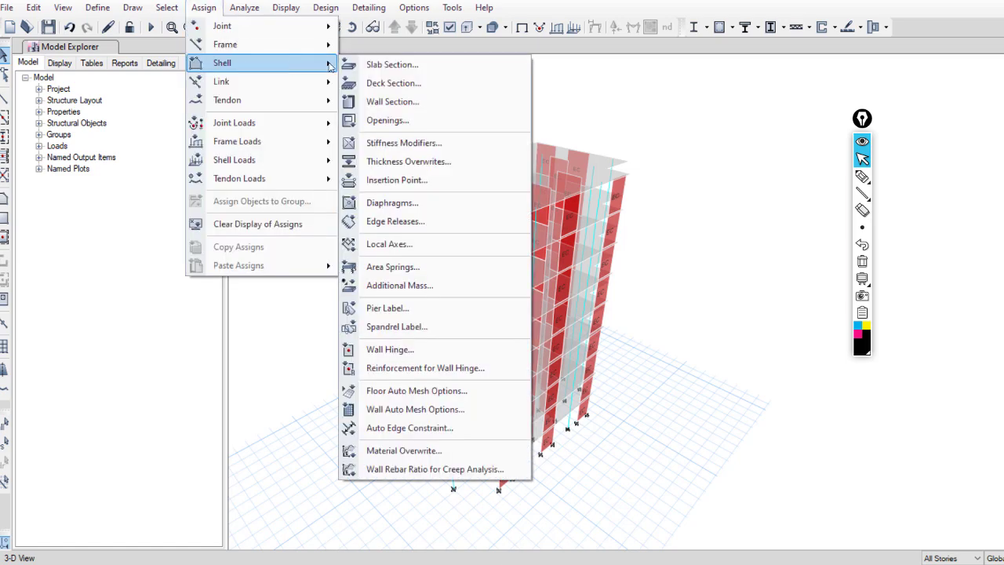
pyautogui.click(417, 430)
pyautogui.moveTo(305, 199); pyautogui.dragTo(236, 209)
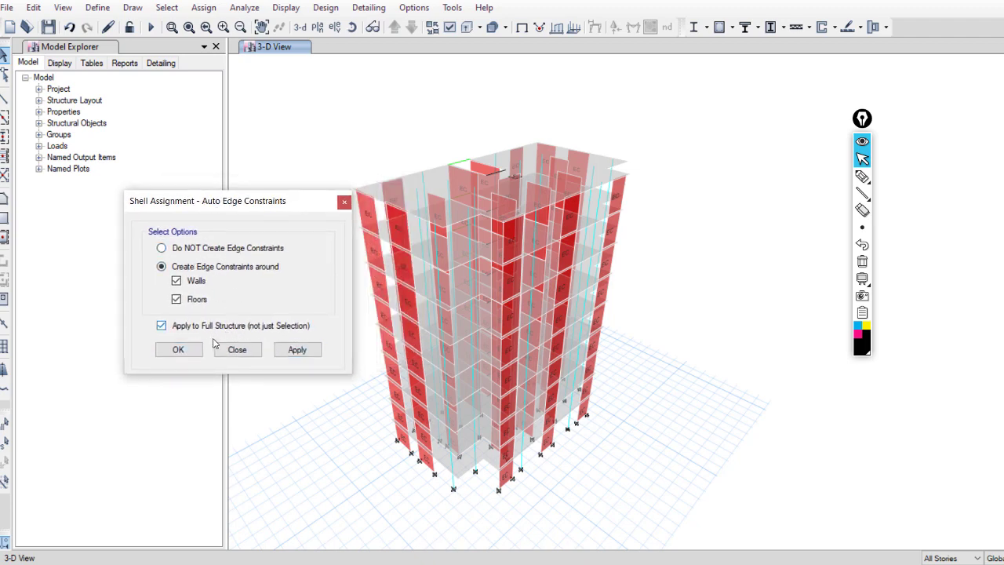
pyautogui.click(237, 350)
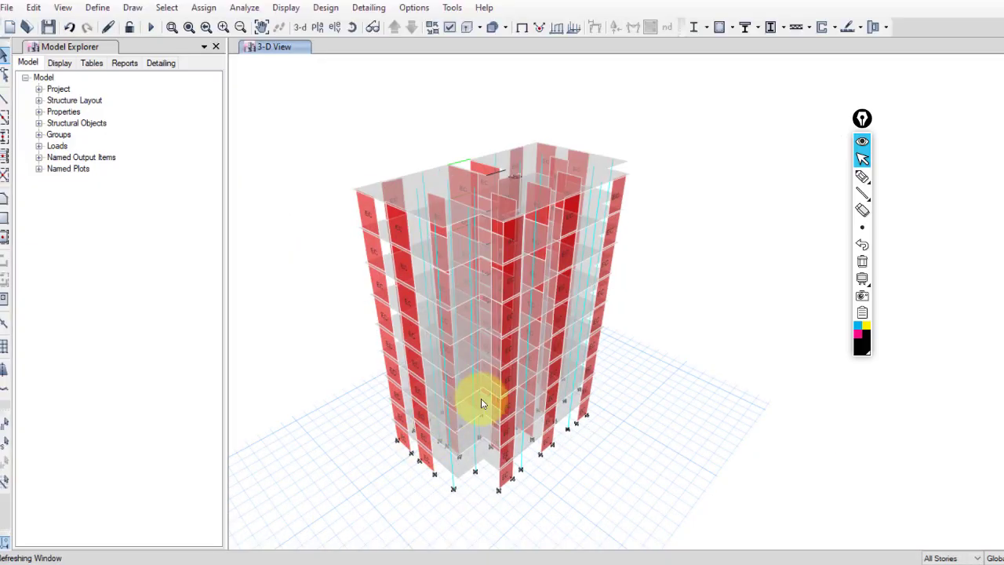
# - Show the Story1 plan and zoom in on the opening near the top
pyautogui.click(309, 29)
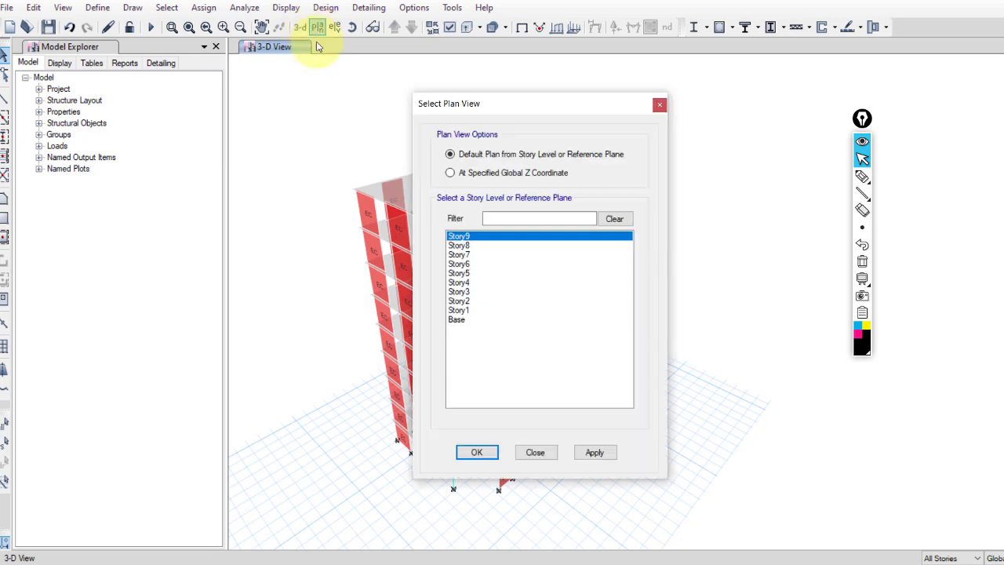
pyautogui.click(460, 310)
pyautogui.click(593, 452)
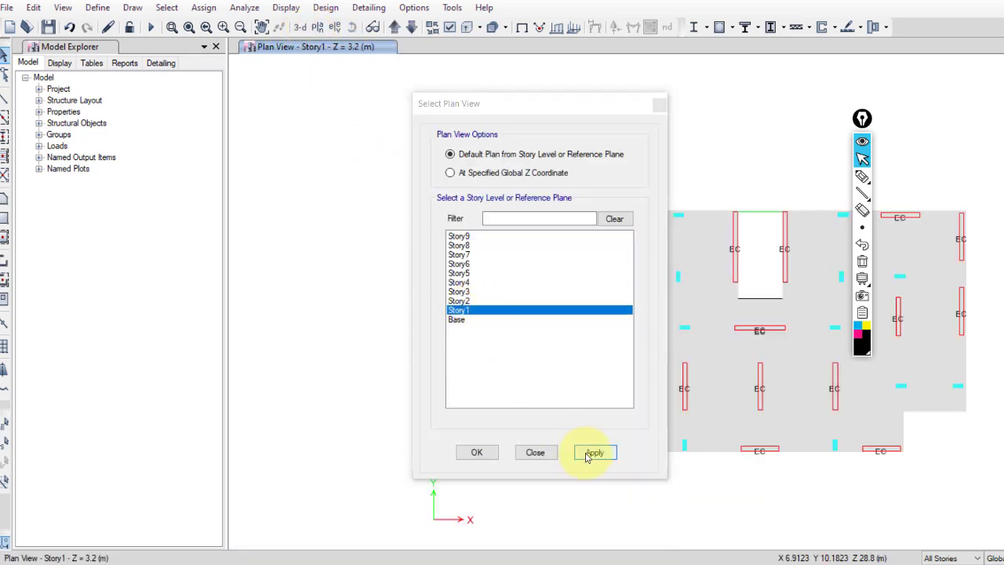
pyautogui.click(535, 452)
pyautogui.moveTo(681, 301); pyautogui.dragTo(395, 316, button='middle')
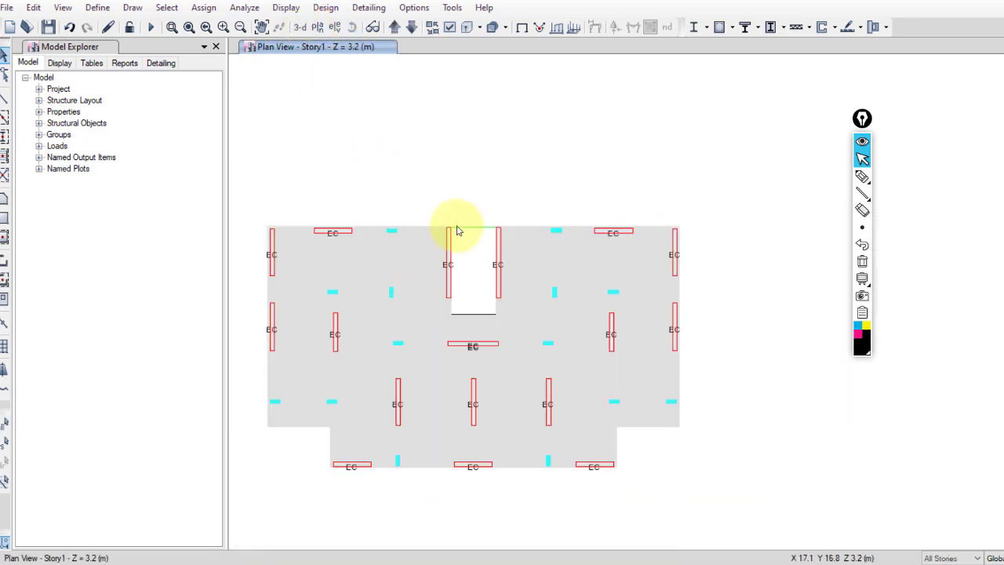
pyautogui.scroll(5, 459, 224)
pyautogui.moveTo(463, 257)
pyautogui.mouseDown(button='middle')
pyautogui.moveTo(457, 314)
pyautogui.moveTo(476, 323)
pyautogui.mouseUp(button='middle')
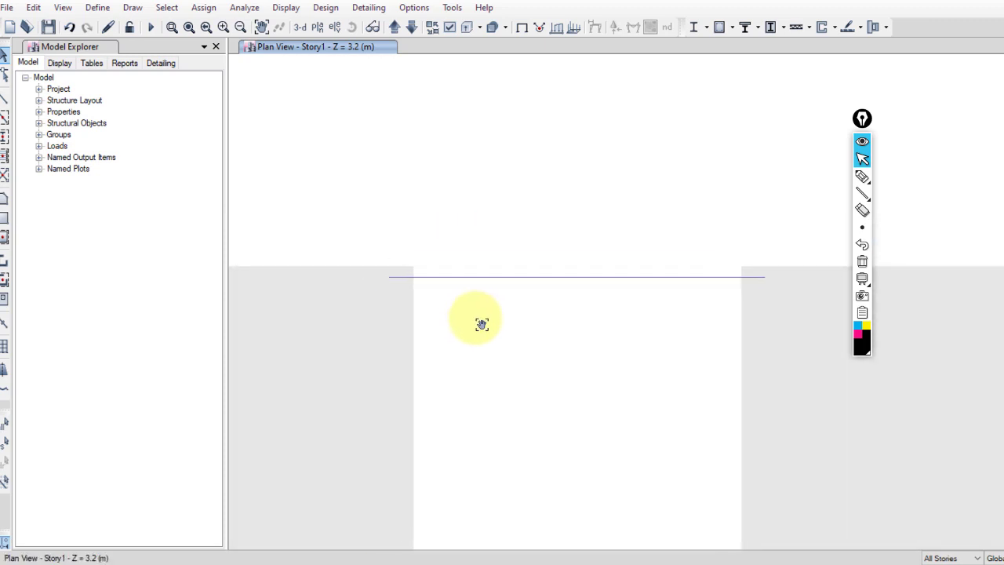
# - Sketch the beam's sagging deflected shape across the opening in ink
pyautogui.click(862, 177)
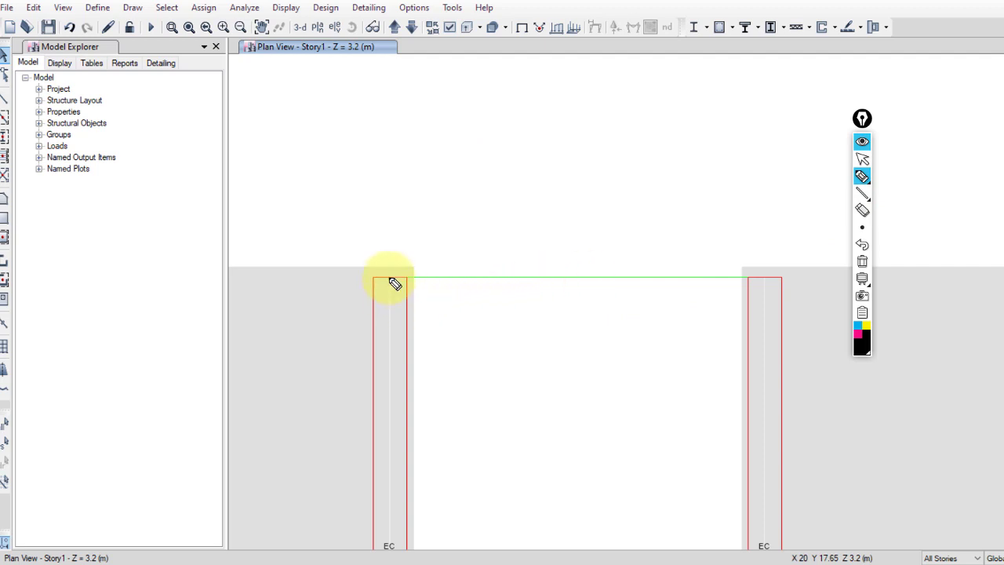
pyautogui.moveTo(390, 277)
pyautogui.mouseDown()
pyautogui.moveTo(426, 318)
pyautogui.moveTo(477, 328)
pyautogui.moveTo(665, 331)
pyautogui.moveTo(712, 320)
pyautogui.moveTo(762, 282)
pyautogui.mouseUp()
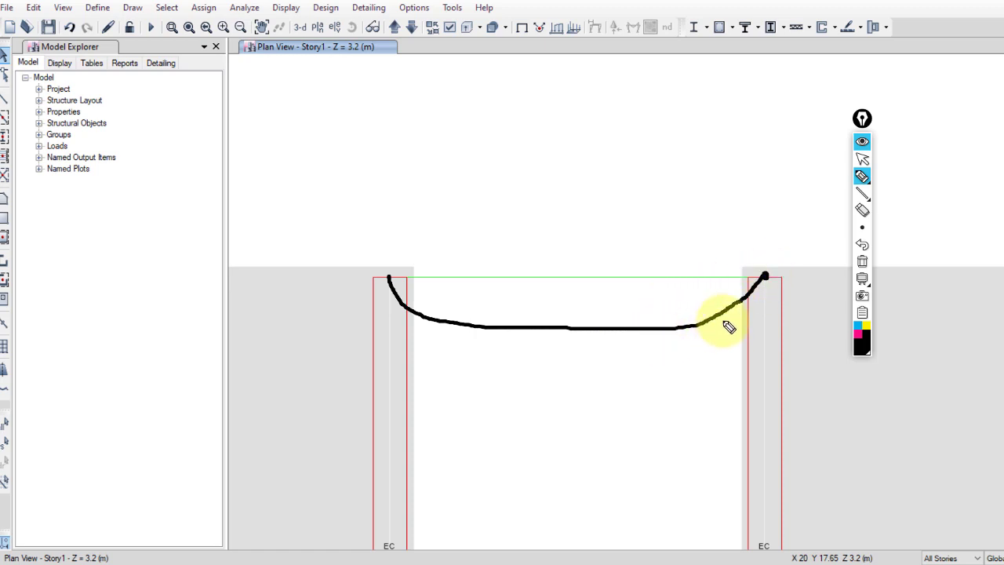
pyautogui.click(862, 266)
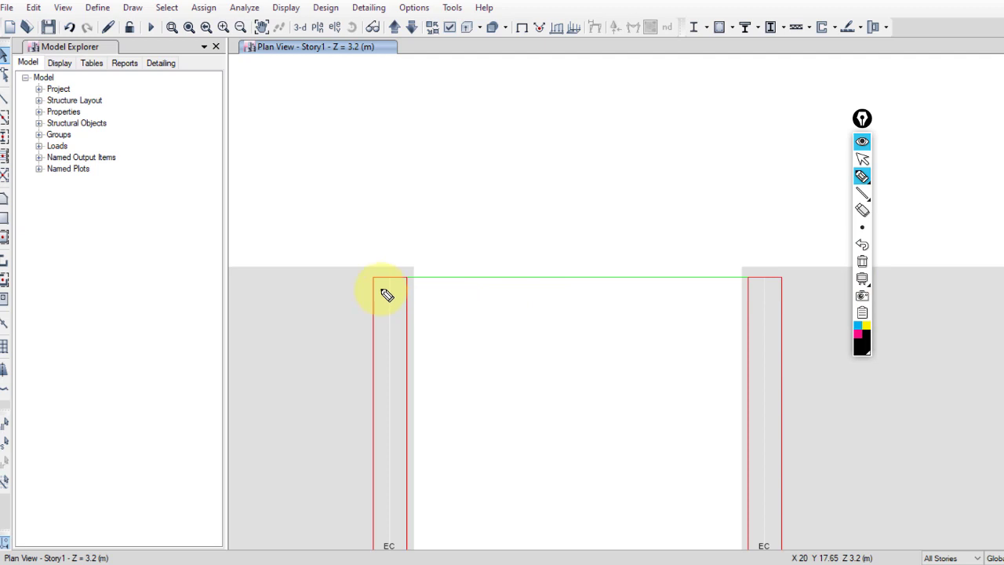
pyautogui.moveTo(373, 277)
pyautogui.mouseDown()
pyautogui.moveTo(372, 263)
pyautogui.moveTo(404, 276)
pyautogui.mouseUp()
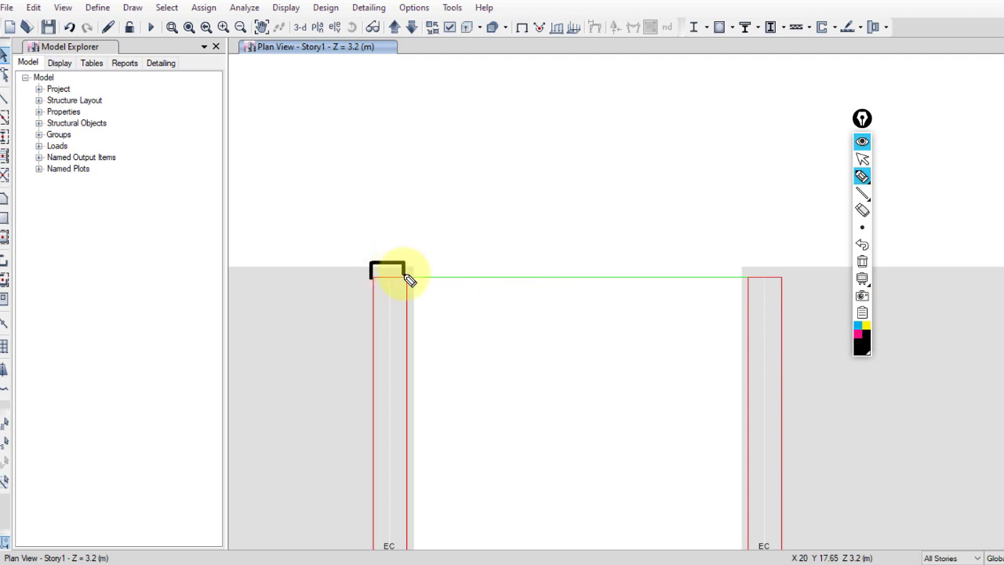
pyautogui.click(862, 265)
pyautogui.moveTo(406, 280)
pyautogui.mouseDown()
pyautogui.moveTo(474, 332)
pyautogui.moveTo(570, 341)
pyautogui.moveTo(654, 329)
pyautogui.moveTo(751, 286)
pyautogui.mouseUp()
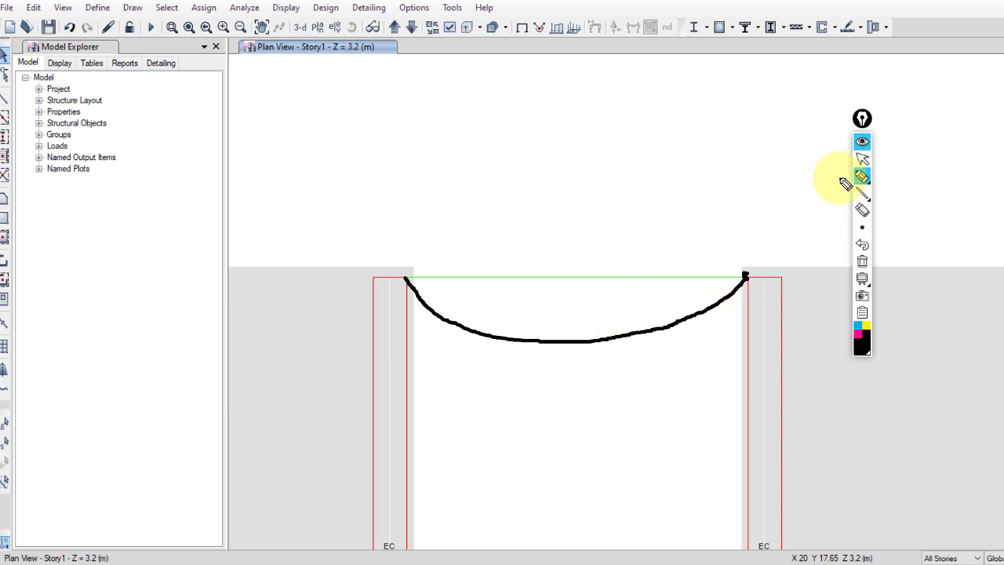
# - Clear the sketch and select the beam spanning the opening
pyautogui.click(862, 248)
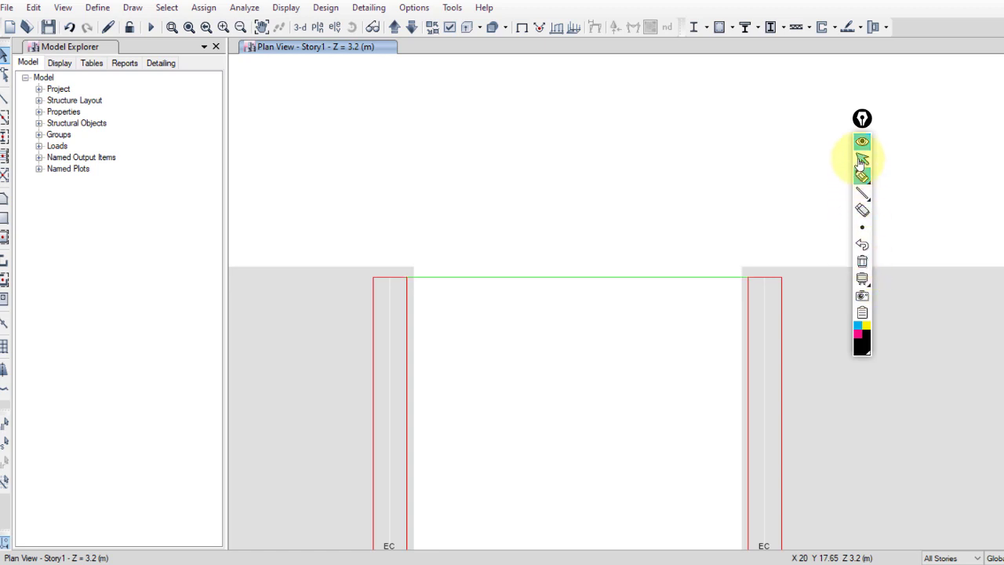
pyautogui.click(862, 159)
pyautogui.moveTo(659, 323)
pyautogui.mouseDown()
pyautogui.moveTo(583, 208)
pyautogui.moveTo(549, 192)
pyautogui.mouseUp()
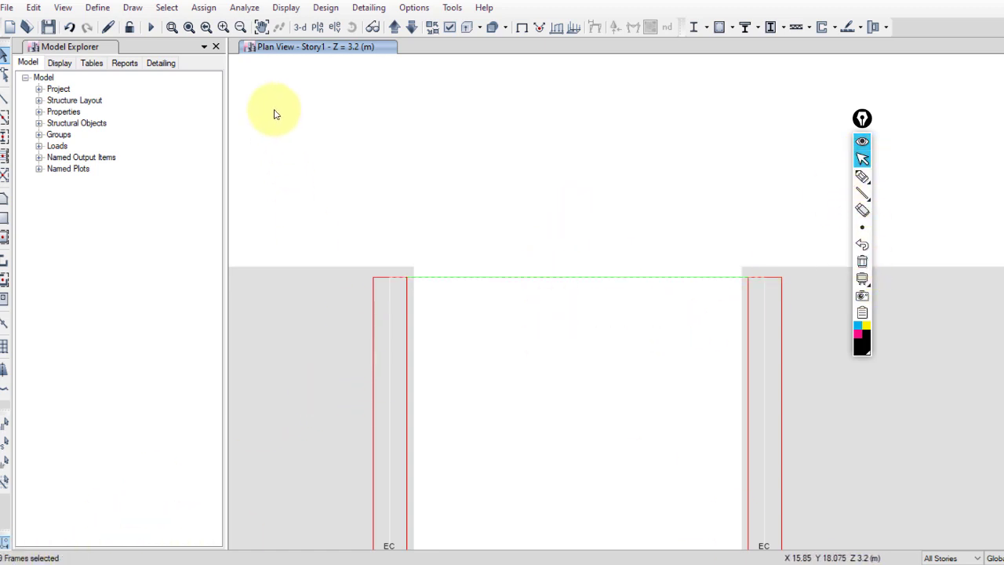
# - Assign frame end length offsets with rigid-zone factor 0.5 to the selected beams
pyautogui.click(204, 7)
pyautogui.moveTo(226, 47)
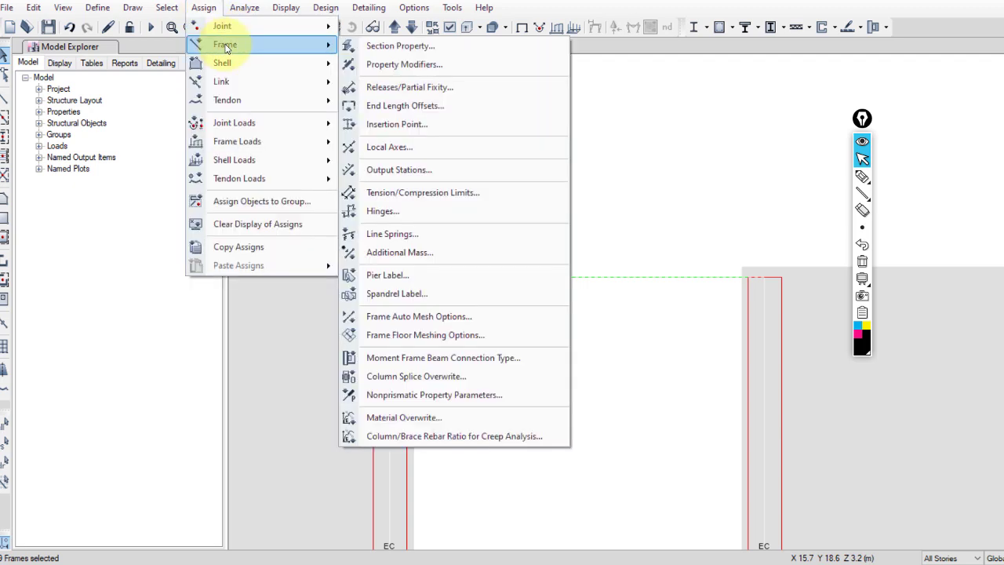
pyautogui.click(422, 107)
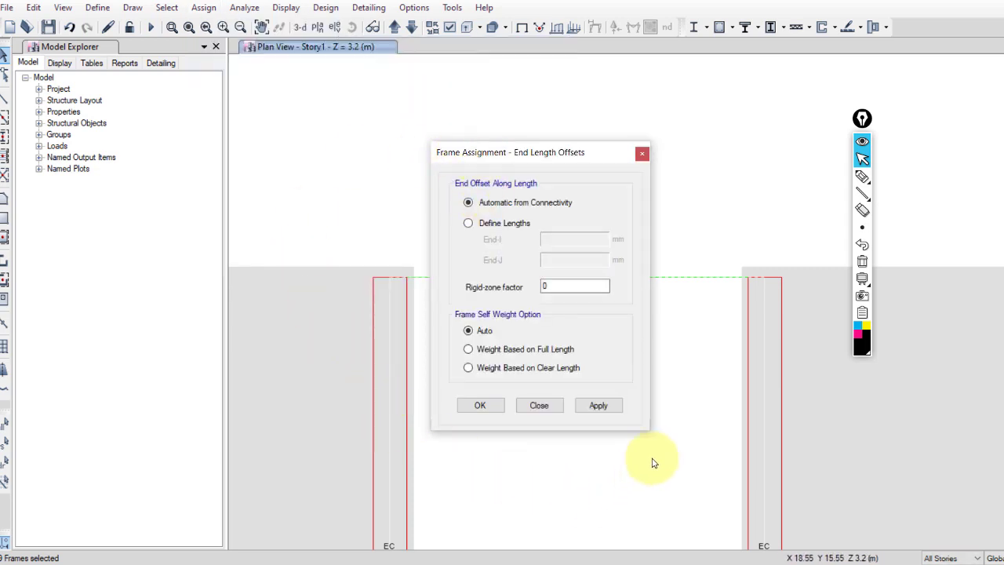
pyautogui.click(559, 287)
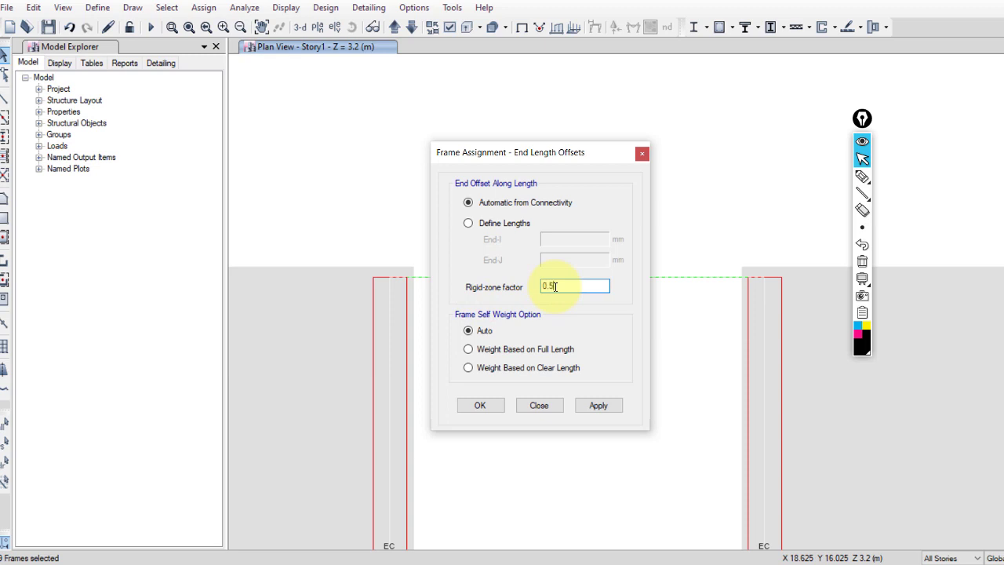
pyautogui.click(607, 405)
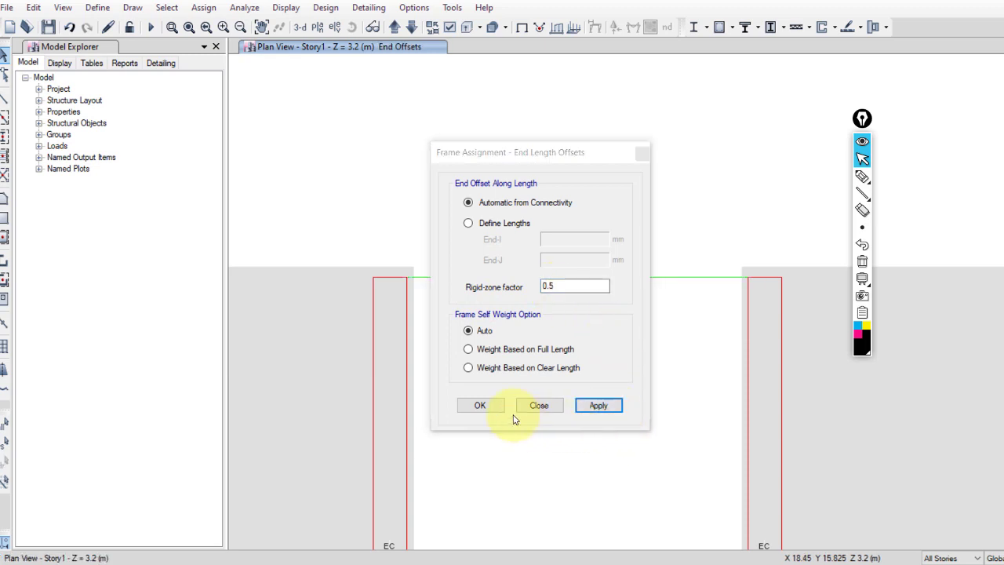
pyautogui.click(481, 405)
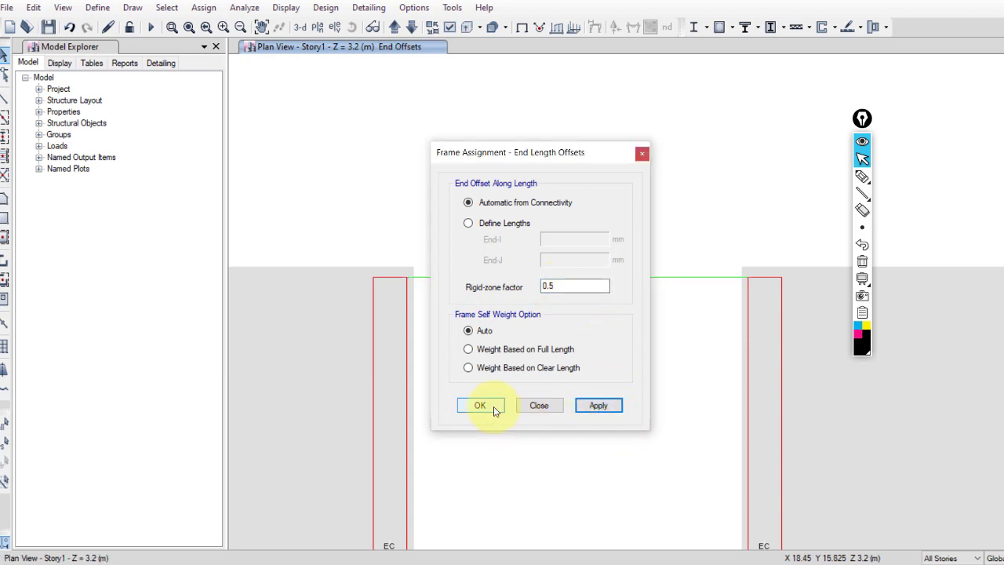
# - Verify beam B1's end length offset shows a rigid zone factor of 0.5
pyautogui.rightClick(534, 279)
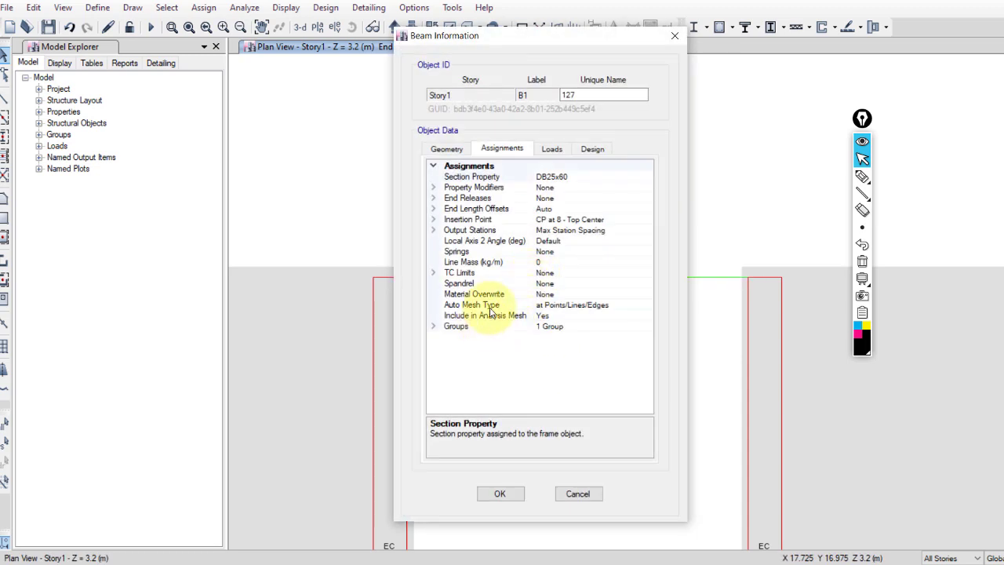
pyautogui.click(434, 209)
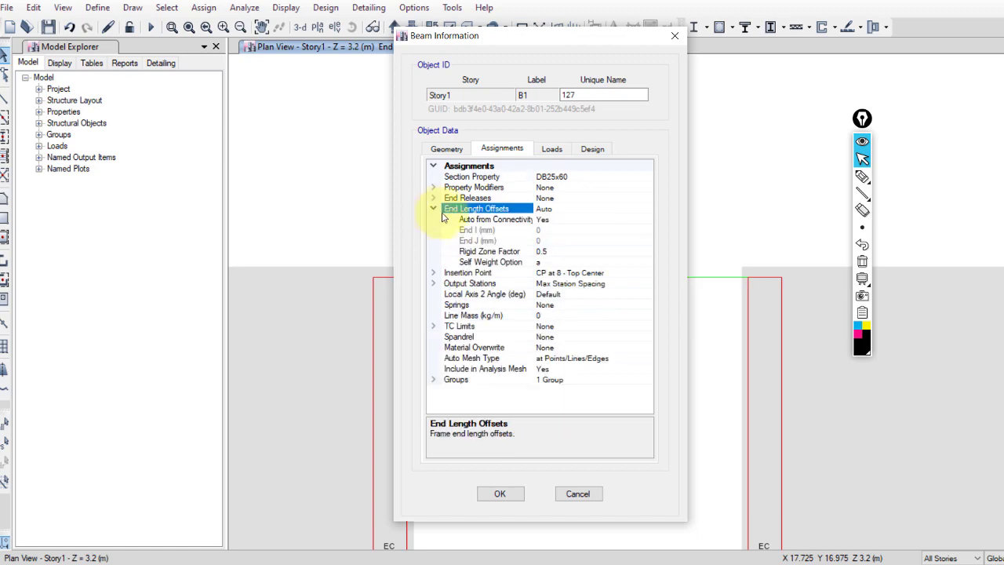
pyautogui.click(553, 251)
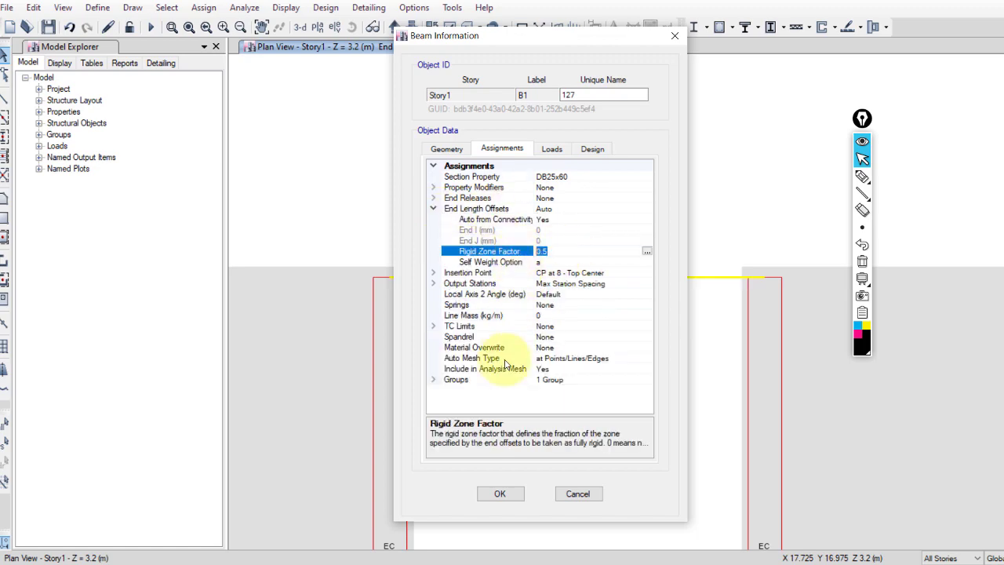
pyautogui.click(500, 495)
# - Highlight the Output Stations heading in the Word notes, then return to ETABS
pyautogui.hotkey('alt', 'Tab')
pyautogui.moveTo(796, 222); pyautogui.dragTo(459, 264)
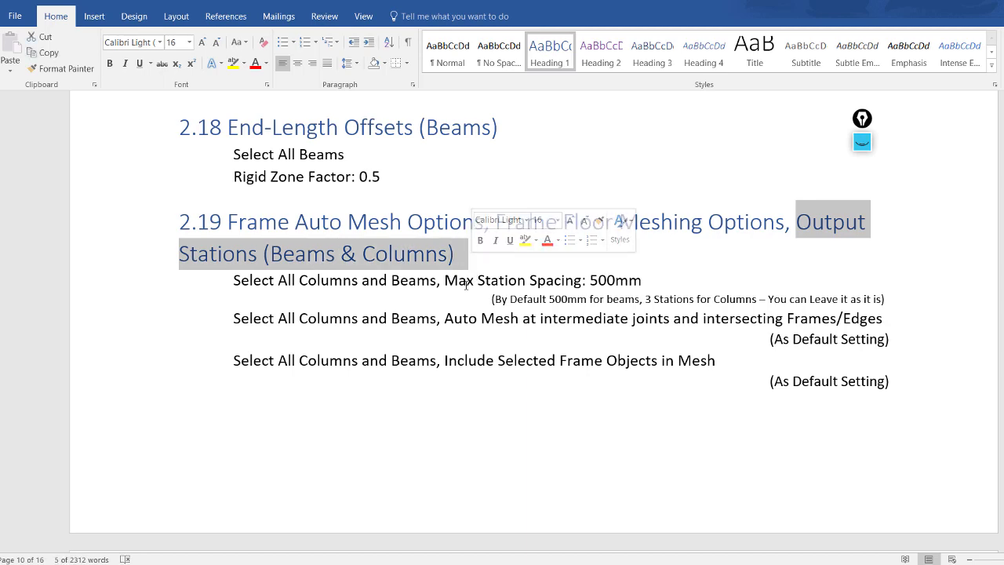
pyautogui.hotkey('alt', 'Tab')
pyautogui.scroll(3, 510, 289)
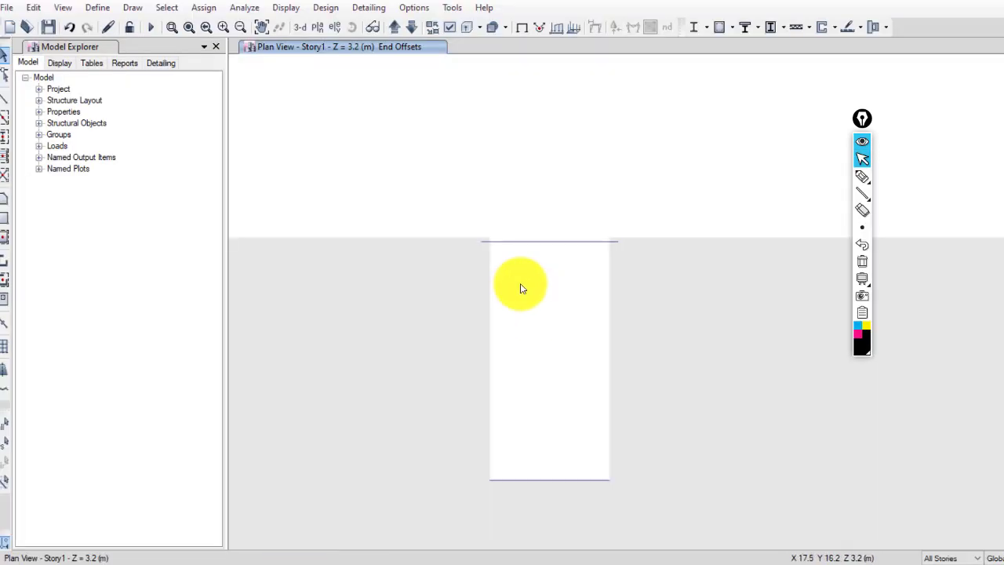
# - Update the plan's Object Assignments display settings to drop the EC markings
pyautogui.click(449, 27)
pyautogui.click(190, 56)
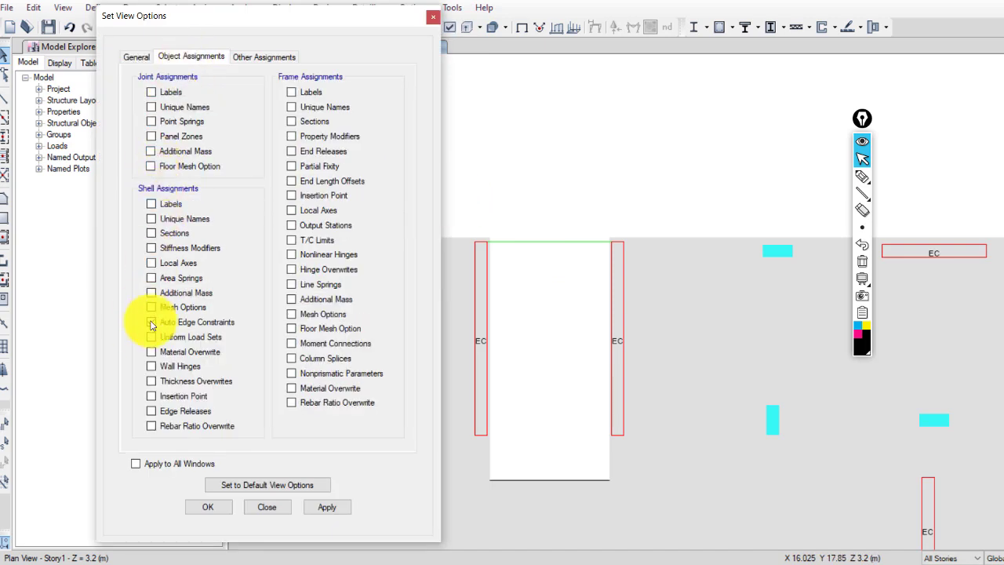
pyautogui.click(221, 506)
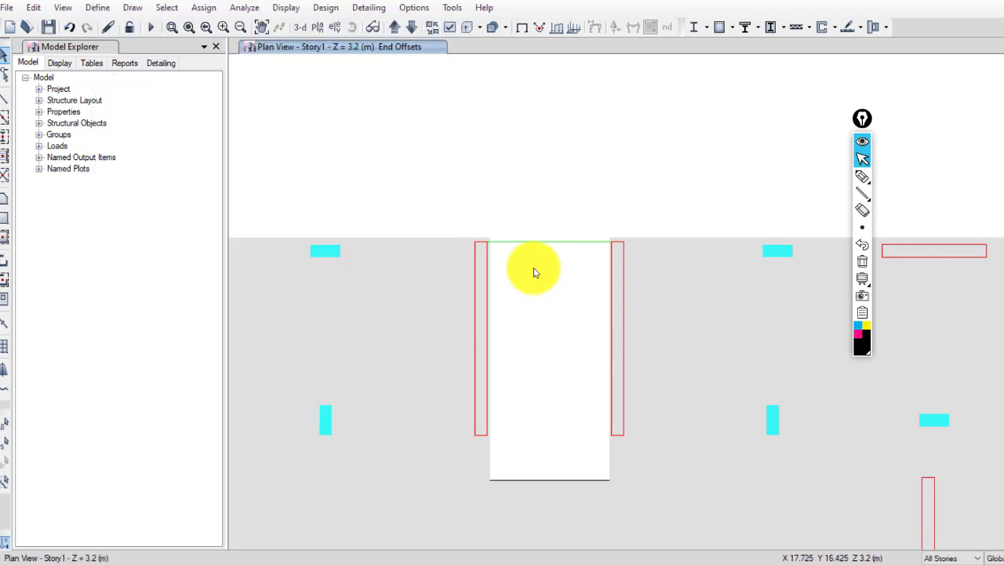
# - Confirm beam B1's output stations use Max Station Spacing 500
pyautogui.rightClick(540, 242)
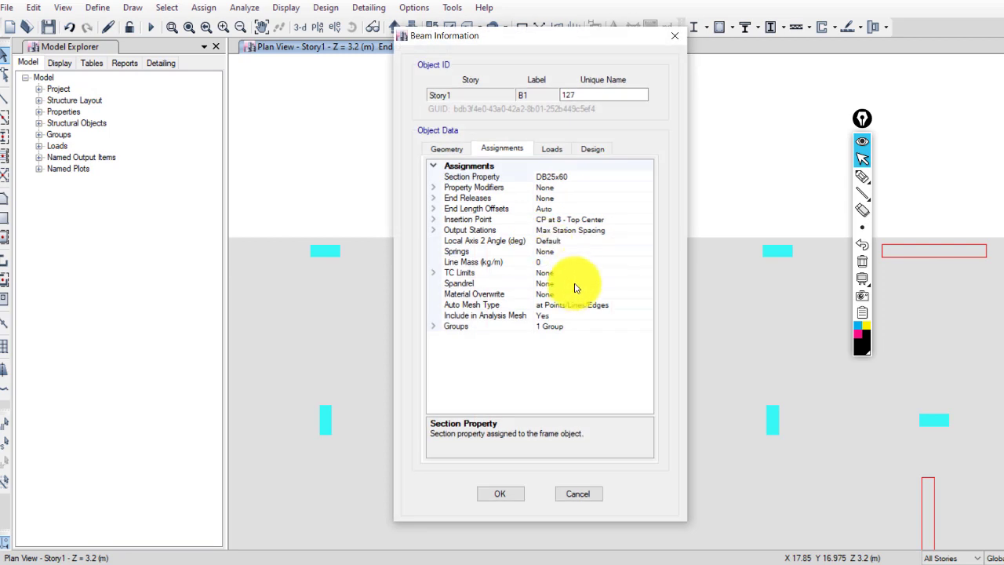
pyautogui.click(434, 229)
pyautogui.click(500, 260)
pyautogui.click(488, 251)
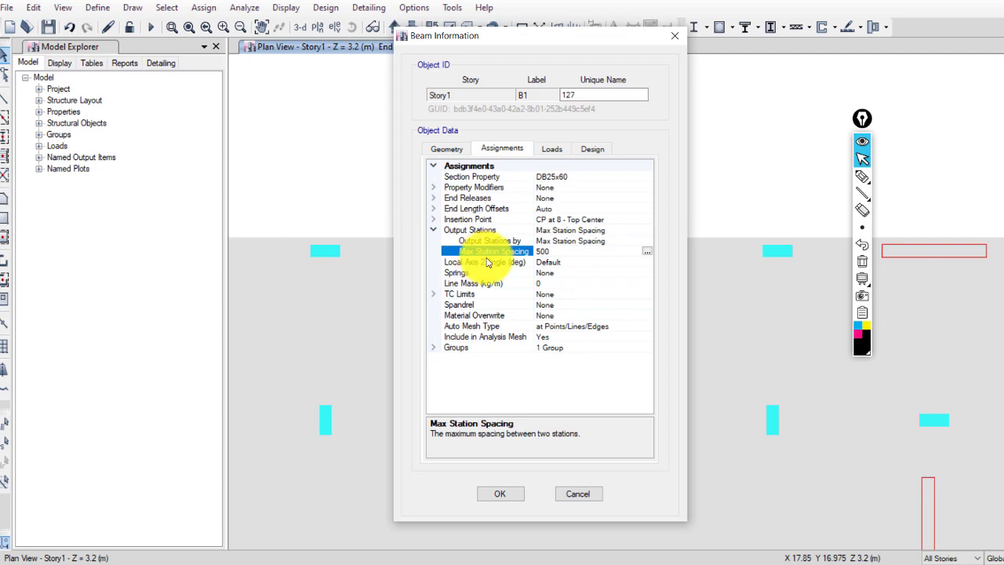
pyautogui.click(536, 251)
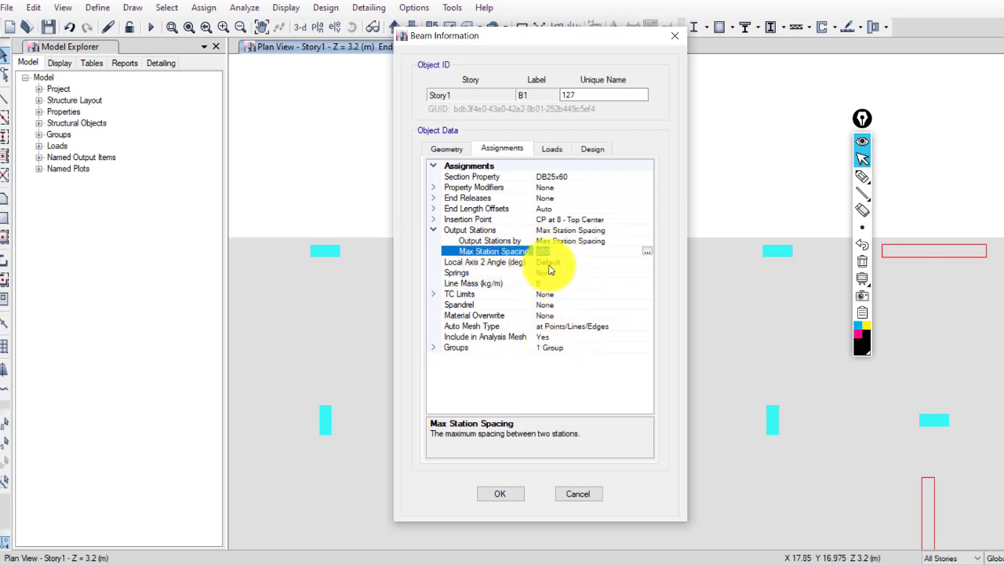
pyautogui.click(578, 494)
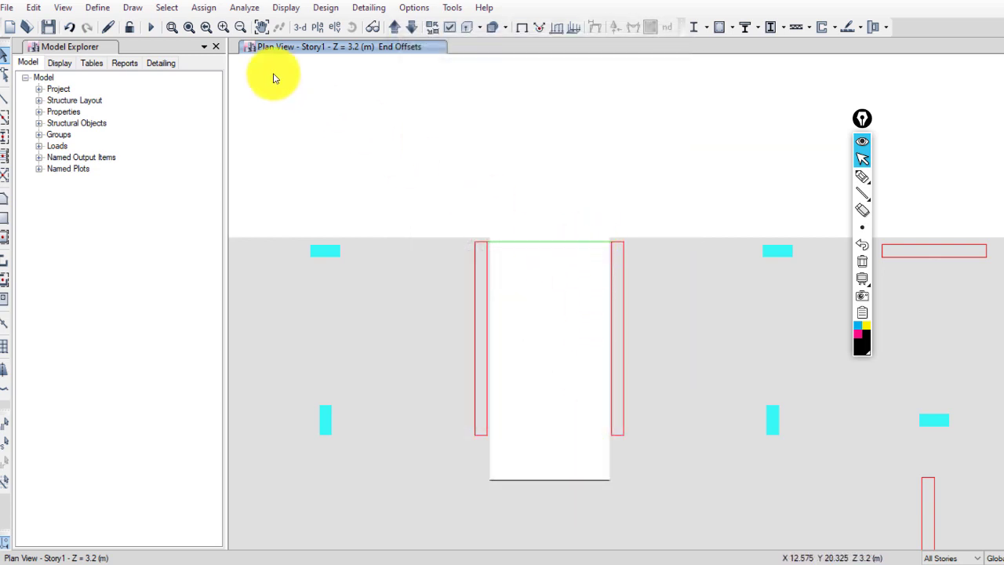
# - Review the frame Output Stations setting of 500 mm maximum spacing
pyautogui.click(203, 7)
pyautogui.moveTo(226, 45)
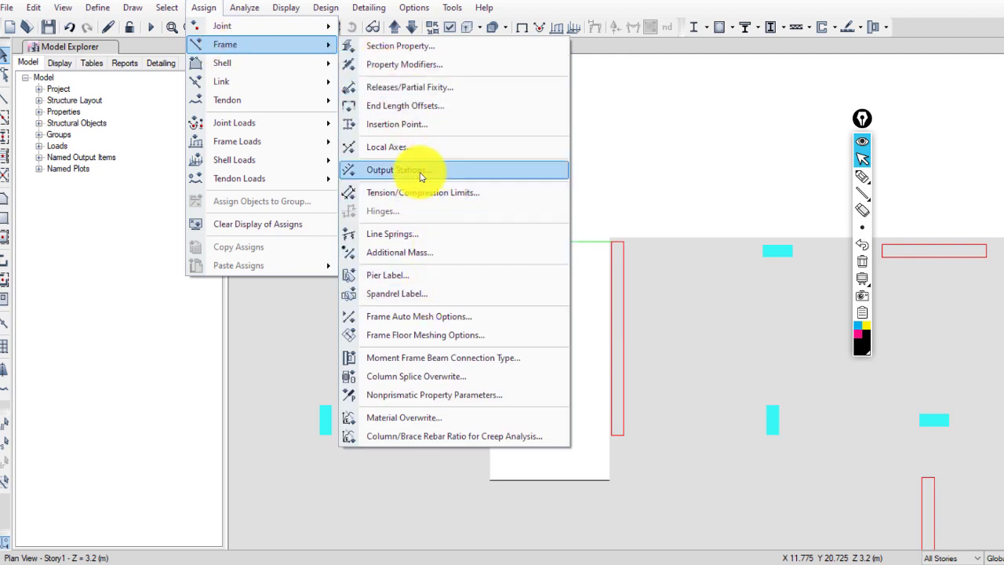
pyautogui.click(421, 171)
pyautogui.click(469, 275)
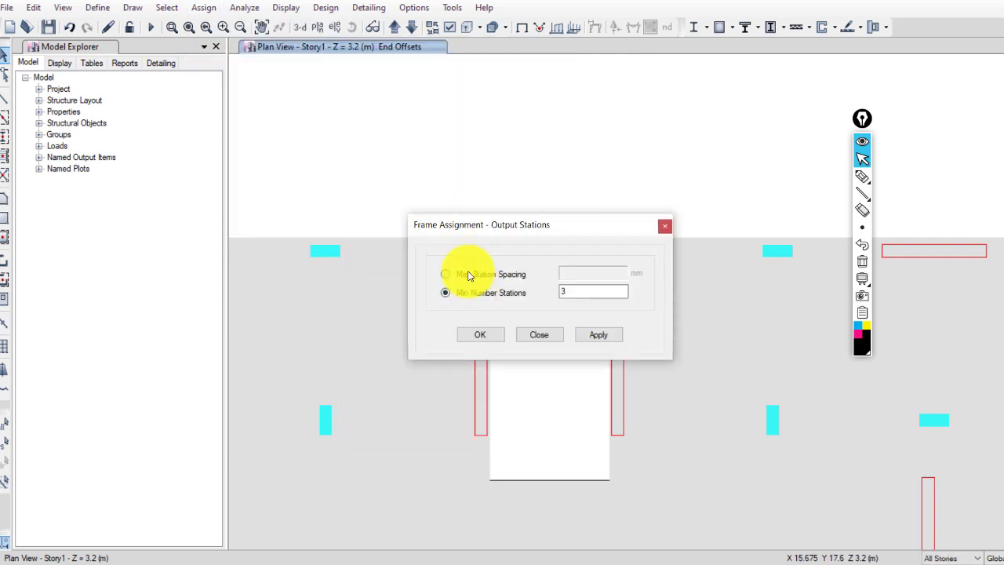
pyautogui.doubleClick(570, 273)
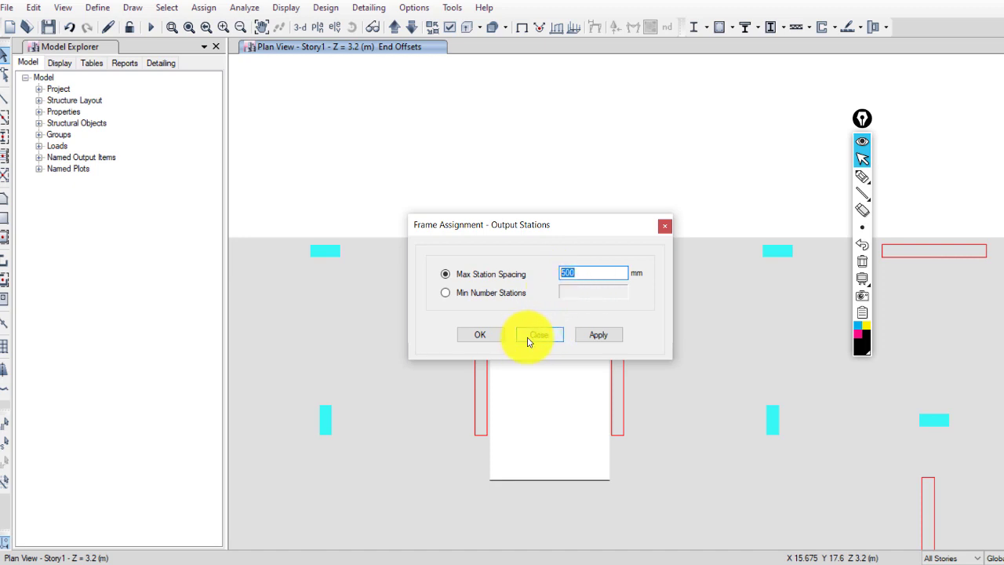
# - Switch the model to the default 3-D view and zoom in
pyautogui.moveTo(539, 370); pyautogui.dragTo(550, 262, button='middle')
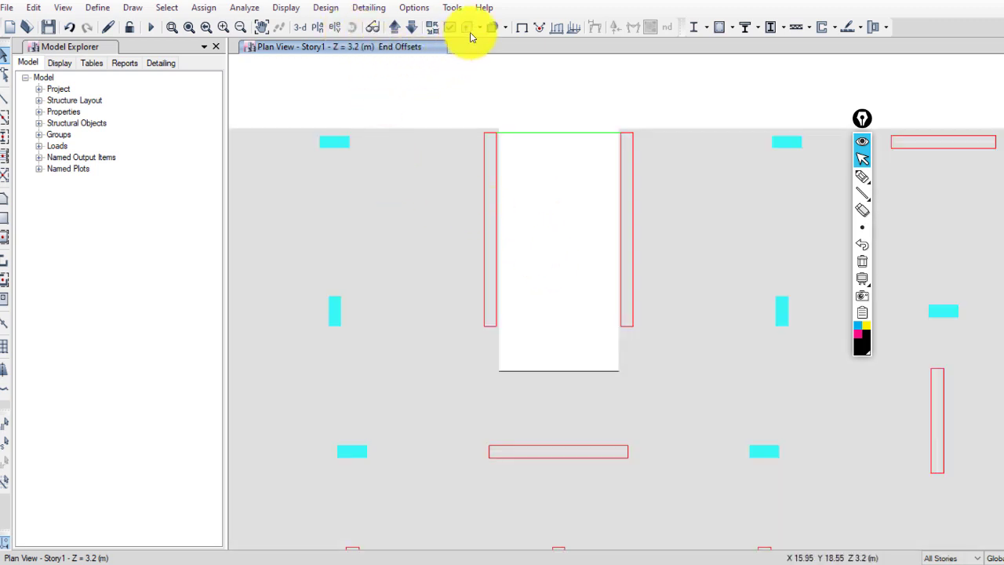
pyautogui.click(301, 31)
pyautogui.scroll(5, 630, 410)
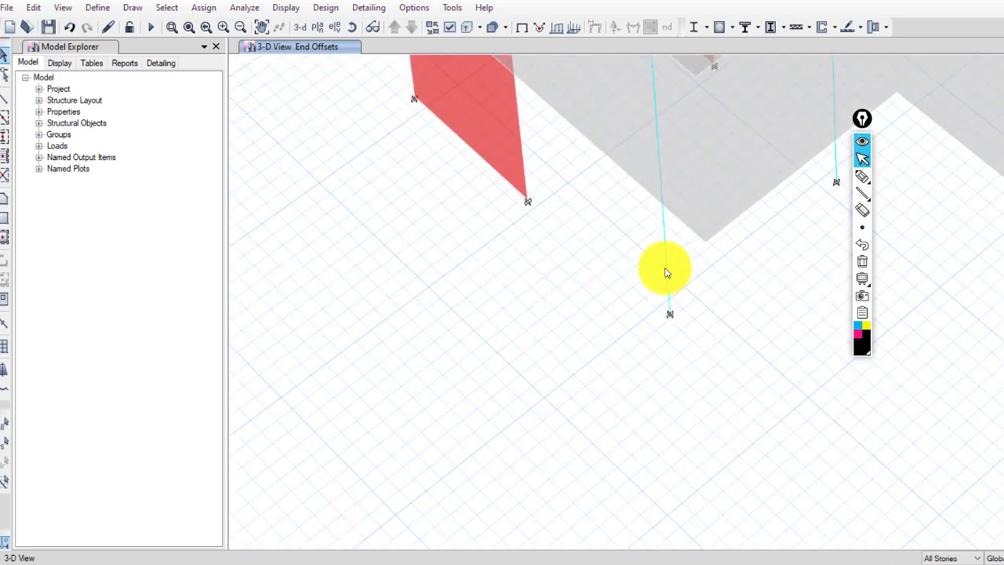
pyautogui.rightClick(666, 272)
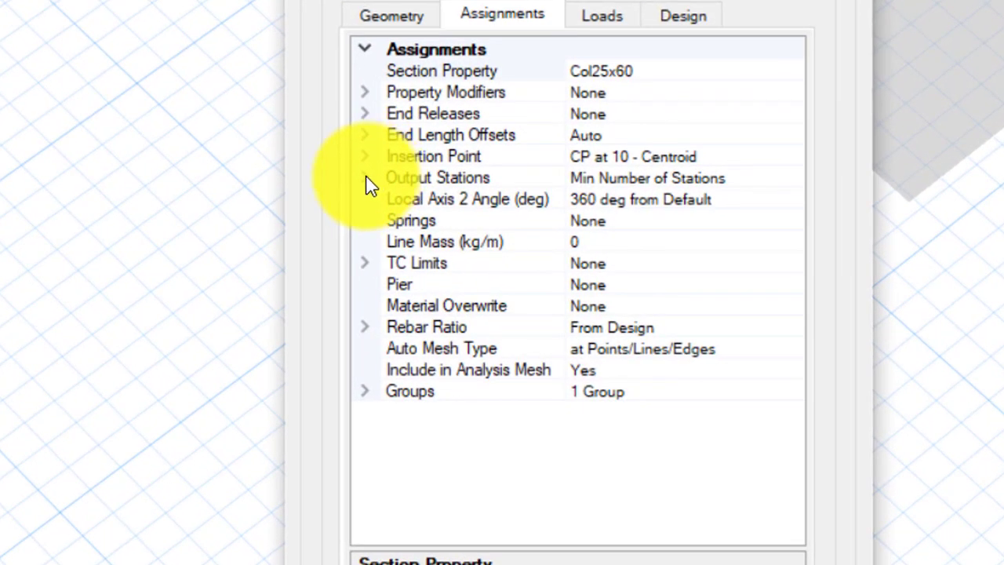
pyautogui.click(368, 180)
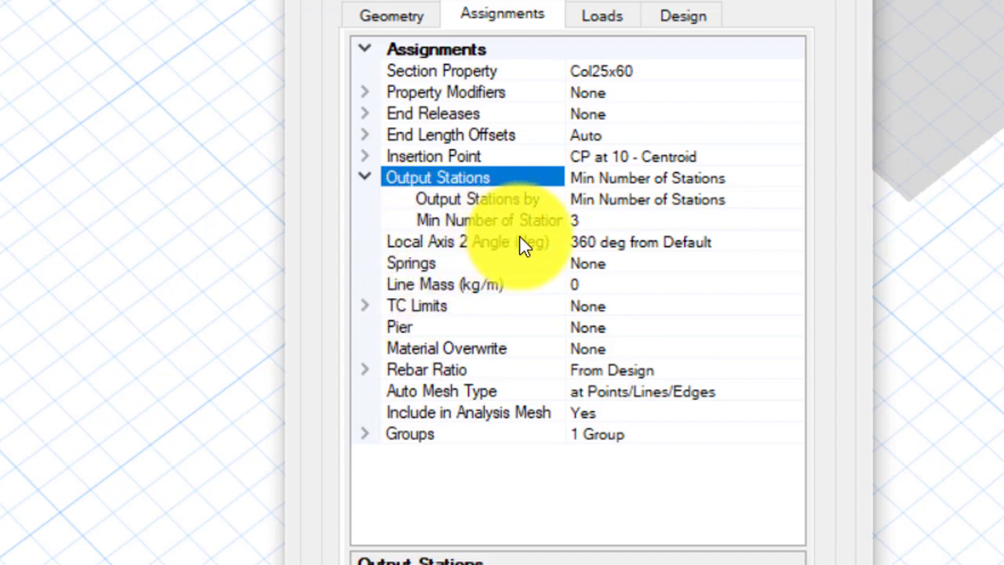
pyautogui.click(605, 221)
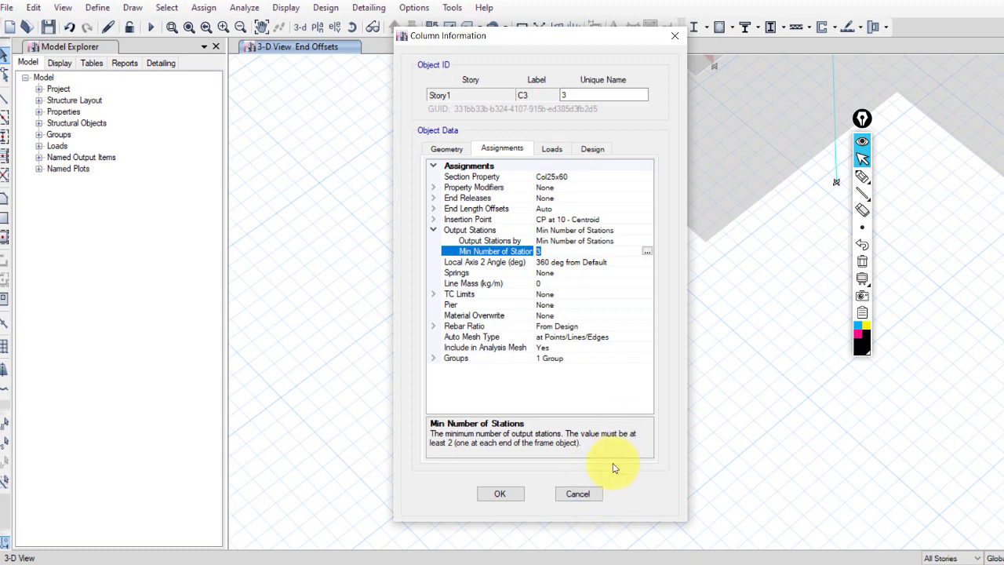
pyautogui.click(579, 494)
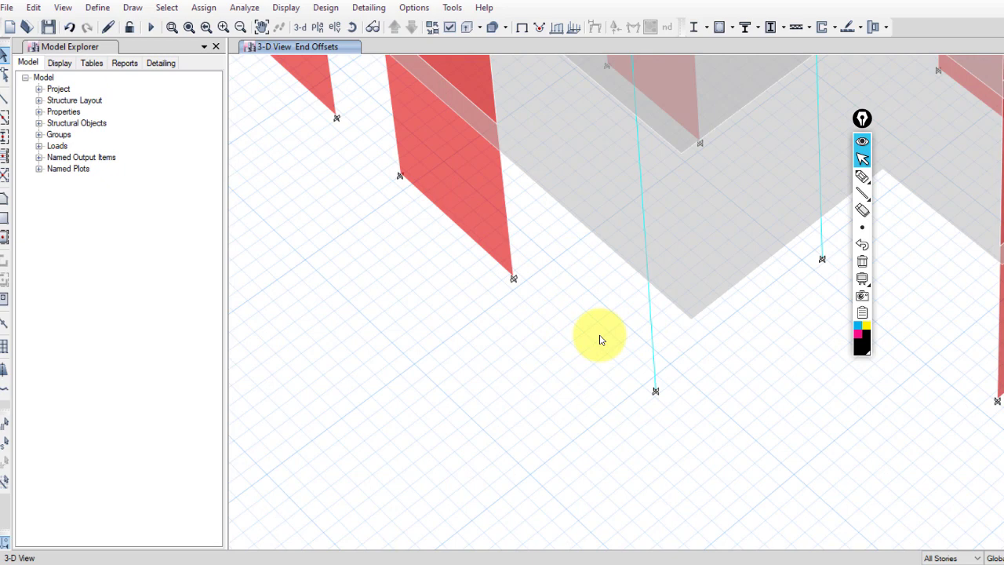
pyautogui.click(653, 338)
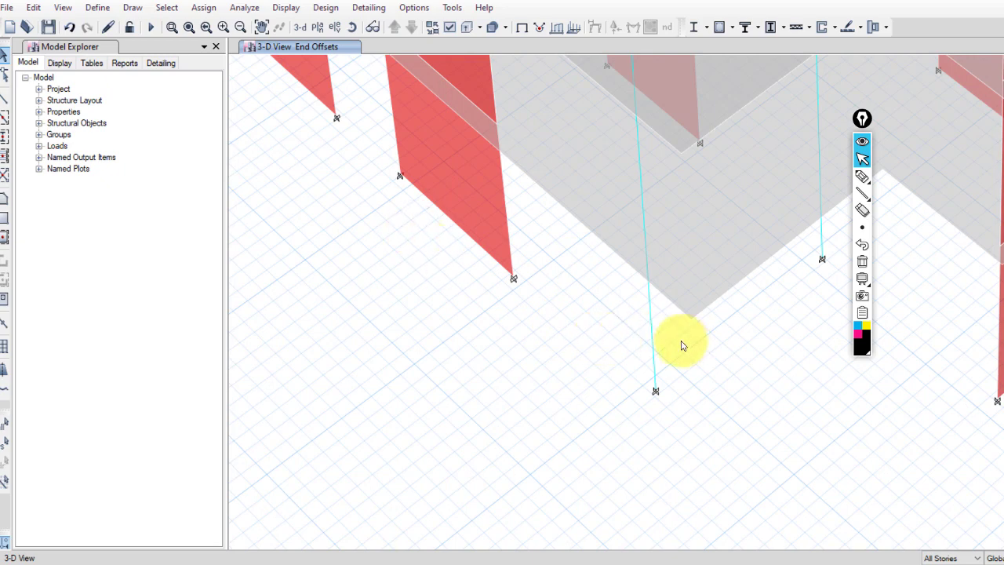
pyautogui.click(202, 8)
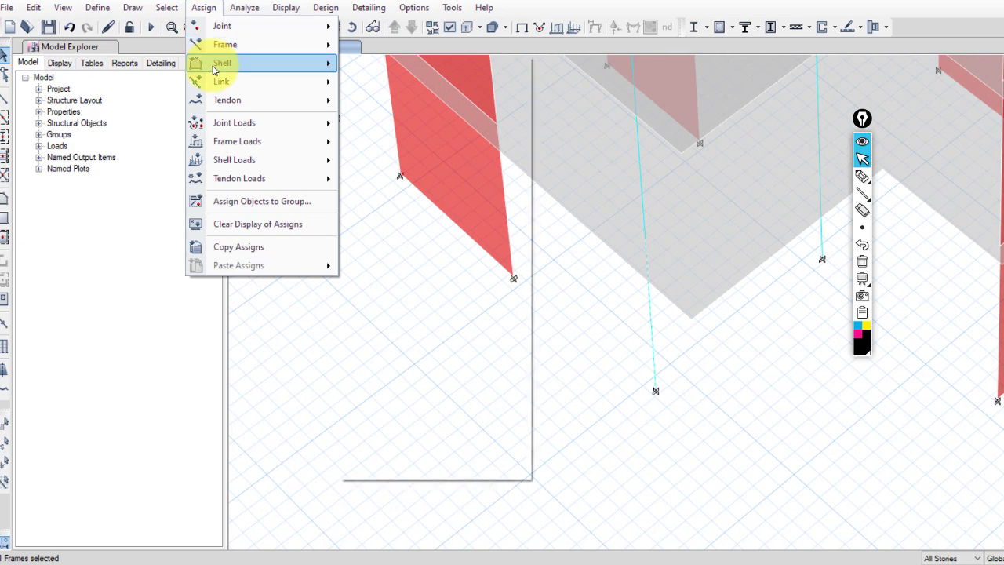
pyautogui.moveTo(337, 49)
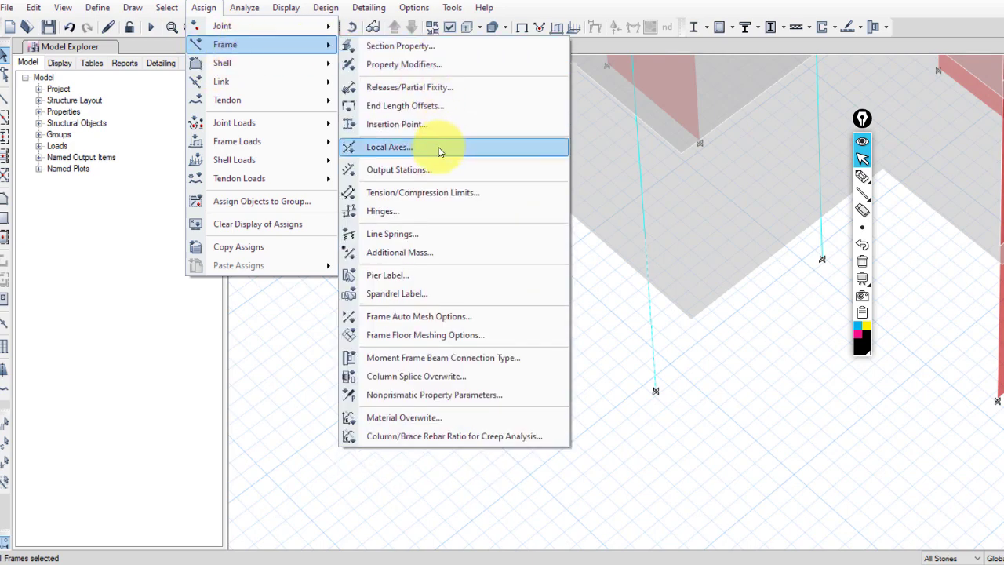
pyautogui.click(426, 170)
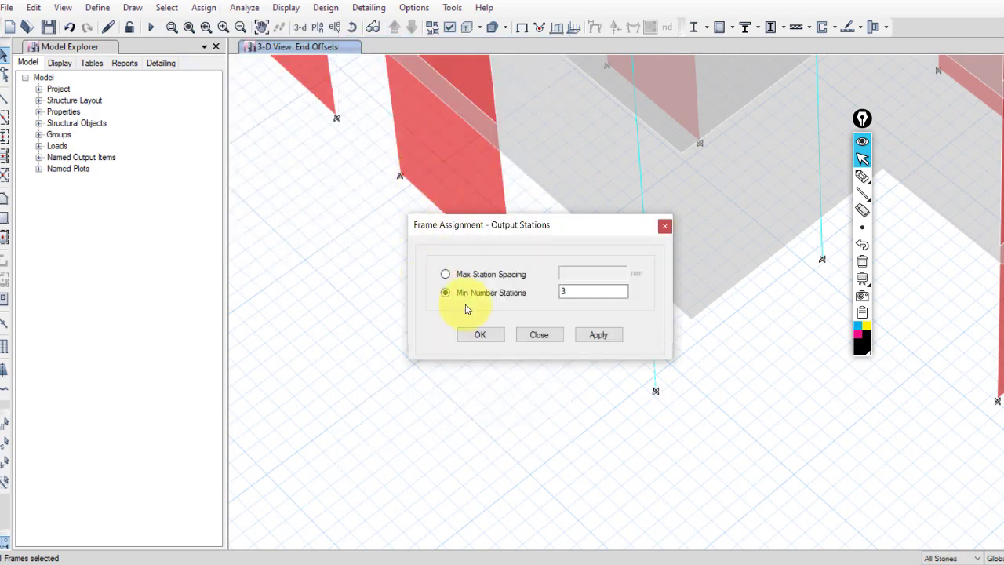
pyautogui.doubleClick(589, 302)
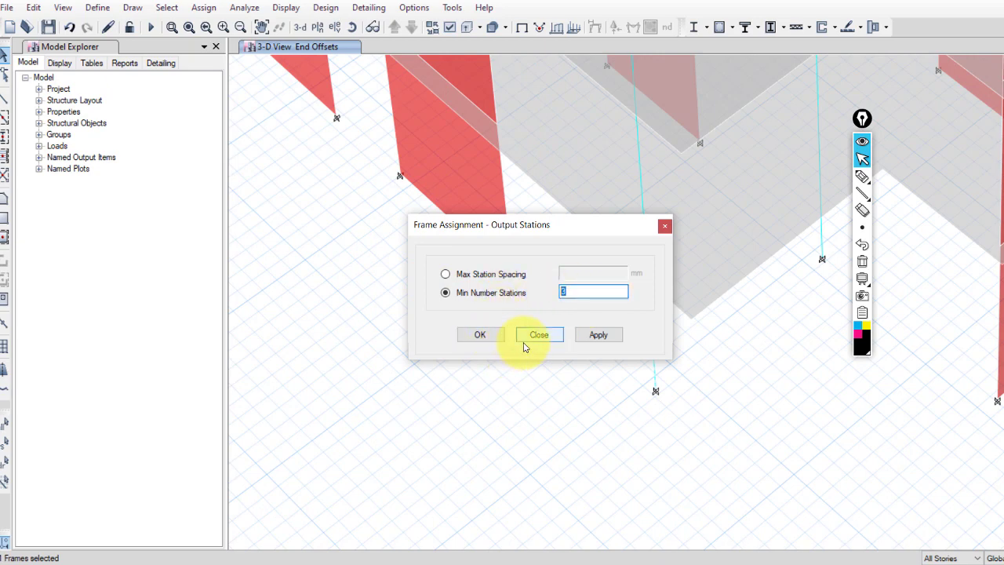
pyautogui.click(476, 276)
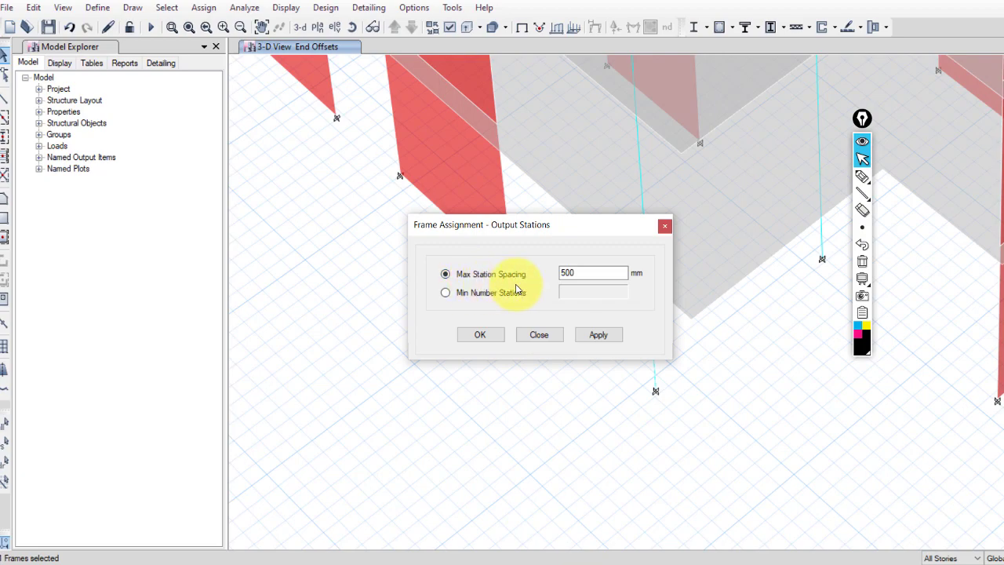
pyautogui.click(538, 335)
pyautogui.scroll(-5, 560, 385)
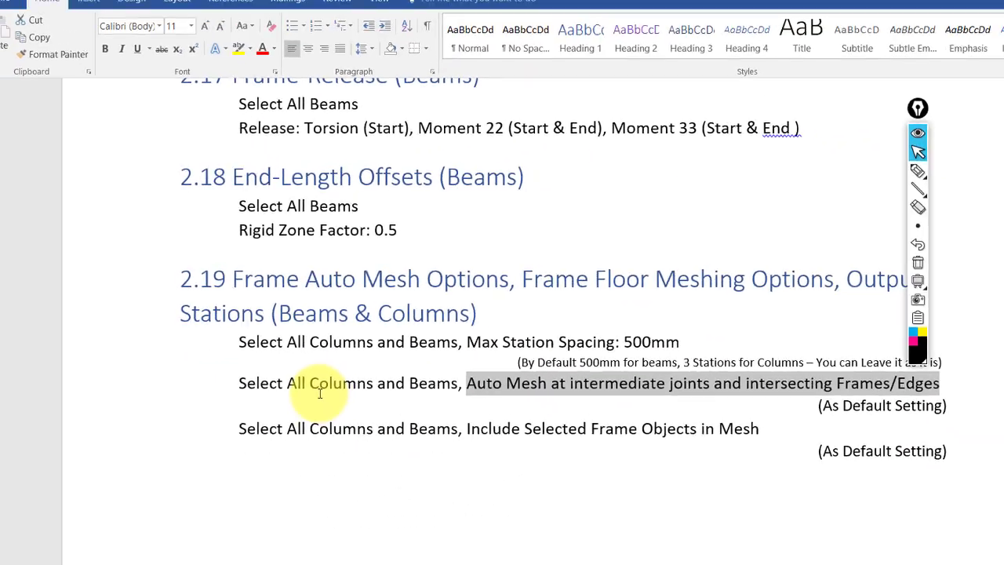
# - Highlight the 'Auto Mesh at intermediate joints' text in Word, then return to ETABS
pyautogui.click(449, 499)
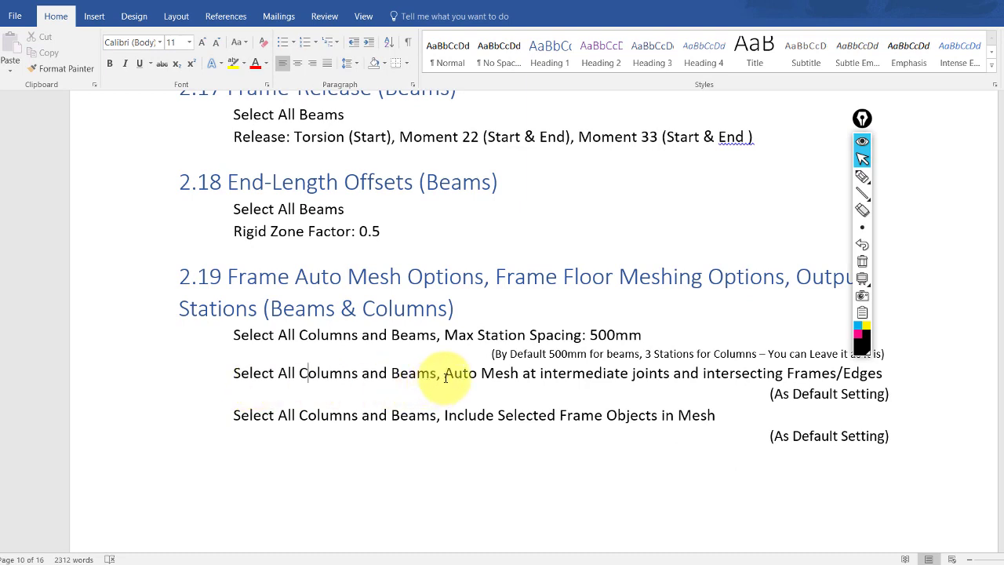
pyautogui.moveTo(445, 377); pyautogui.dragTo(851, 378)
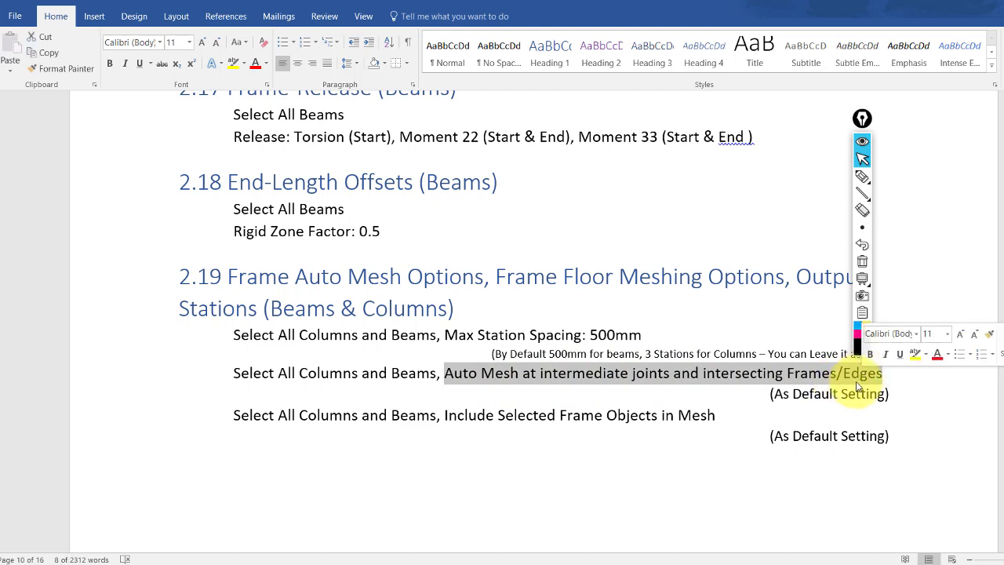
pyautogui.click(302, 543)
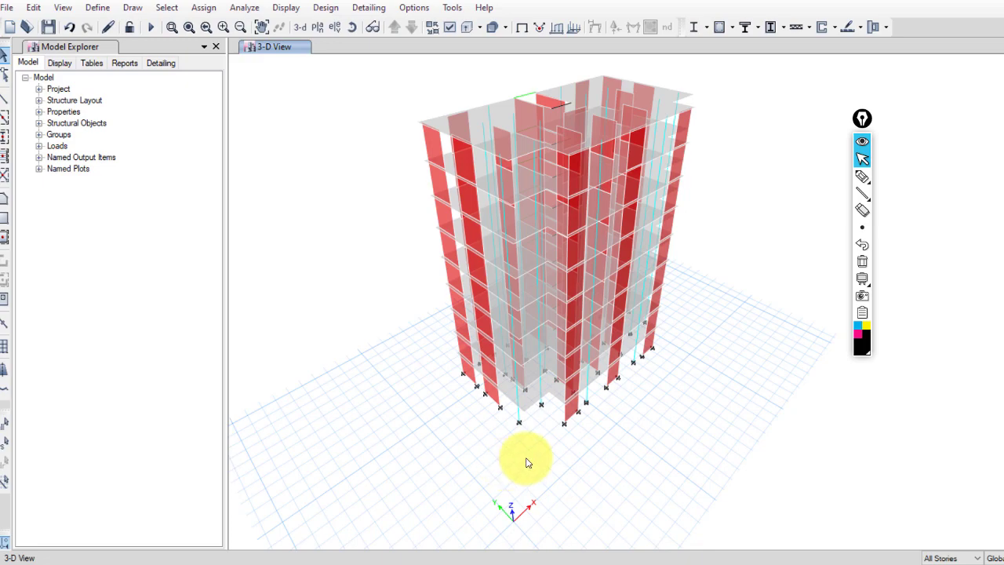
pyautogui.scroll(3, 514, 453)
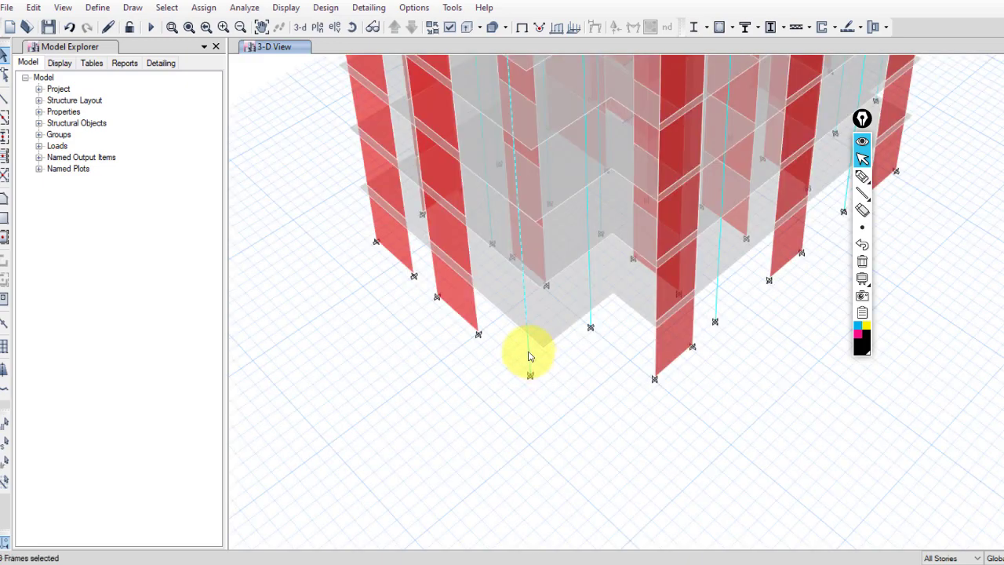
pyautogui.rightClick(529, 356)
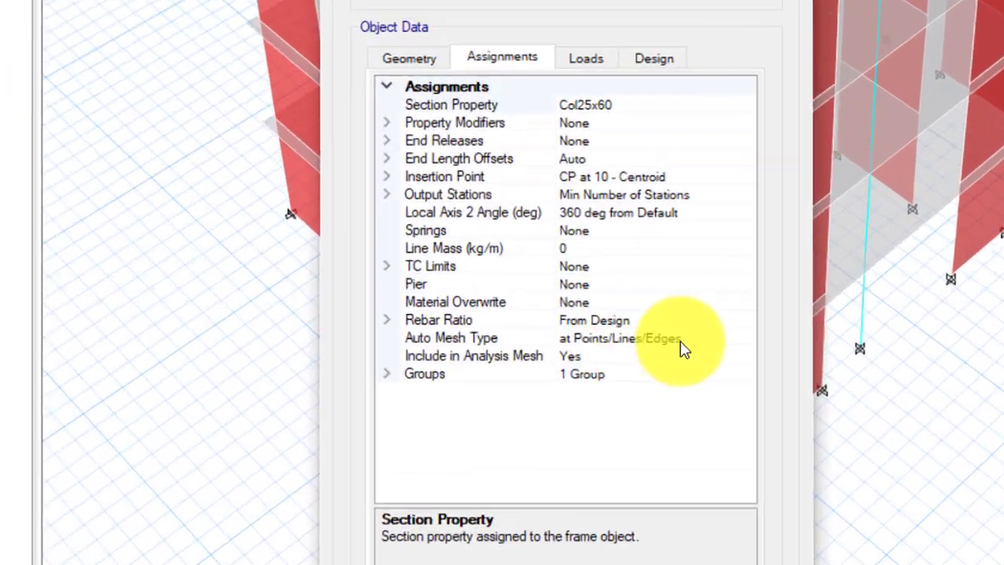
pyautogui.click(635, 316)
pyautogui.click(649, 316)
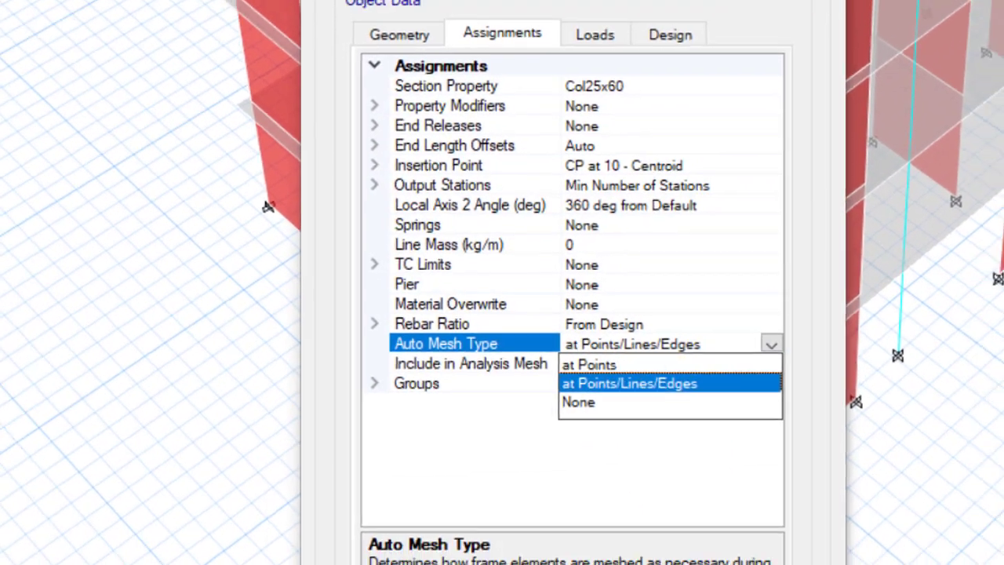
pyautogui.click(667, 471)
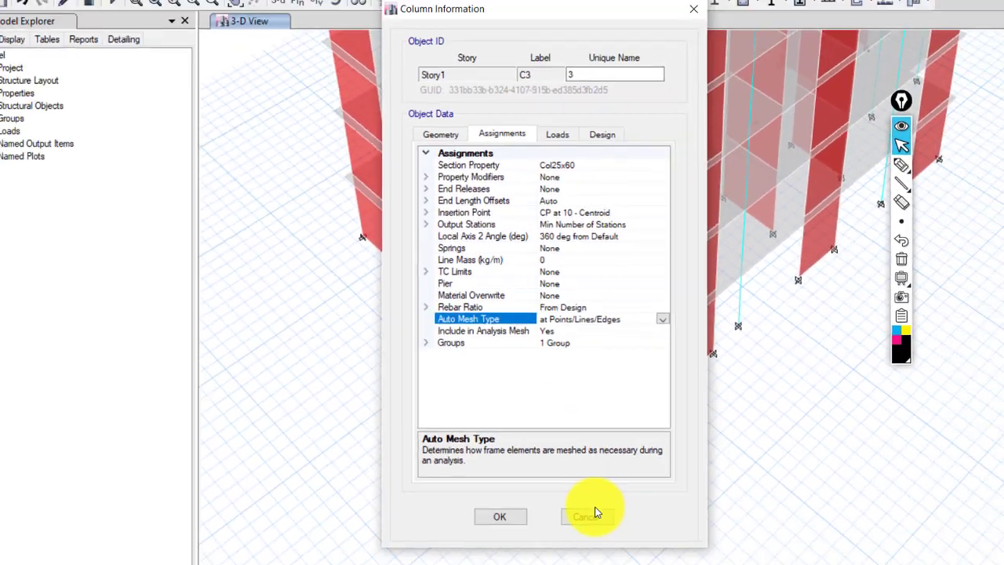
pyautogui.click(594, 513)
pyautogui.scroll(-3, 585, 388)
pyautogui.keyDown('shift'); pyautogui.moveTo(585, 387); pyautogui.dragTo(576, 213, button='middle'); pyautogui.keyUp('shift')
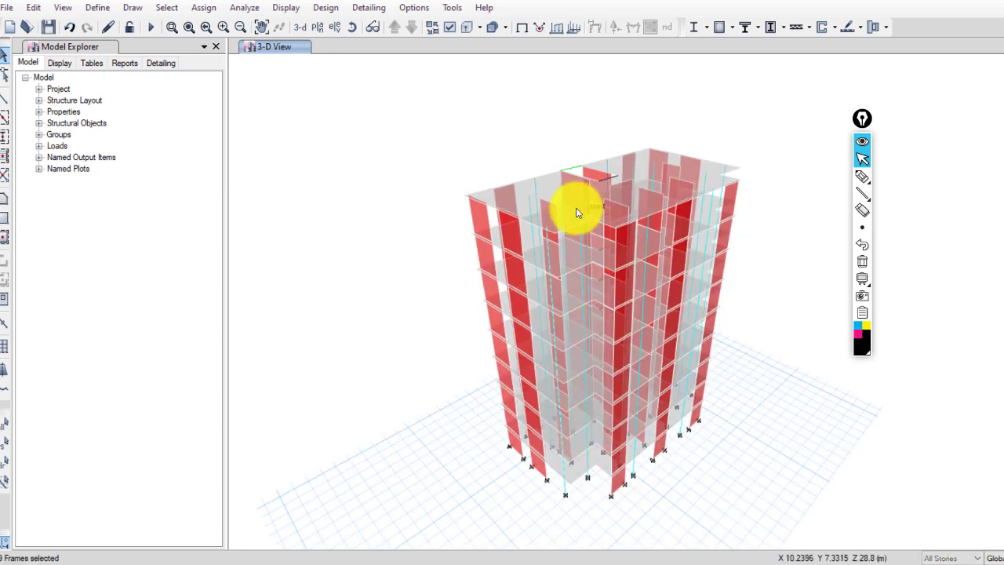
pyautogui.scroll(4, 577, 212)
pyautogui.rightClick(583, 174)
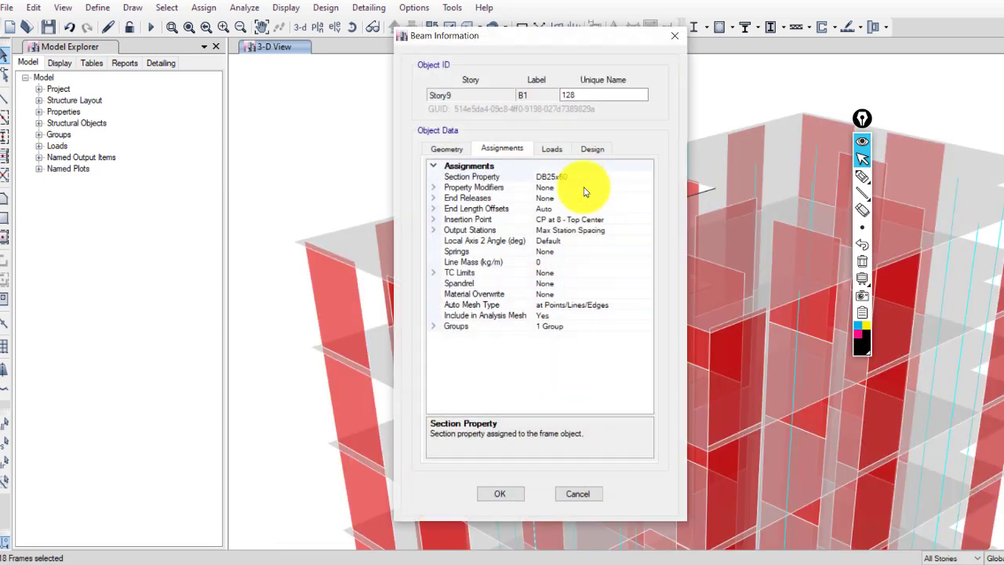
pyautogui.click(643, 306)
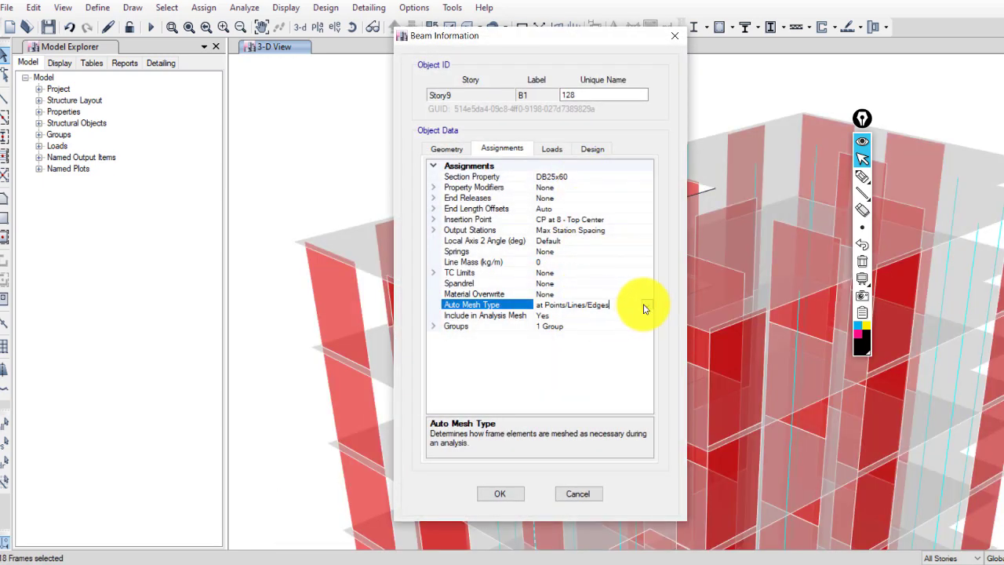
pyautogui.click(588, 497)
pyautogui.scroll(-4, 329, 210)
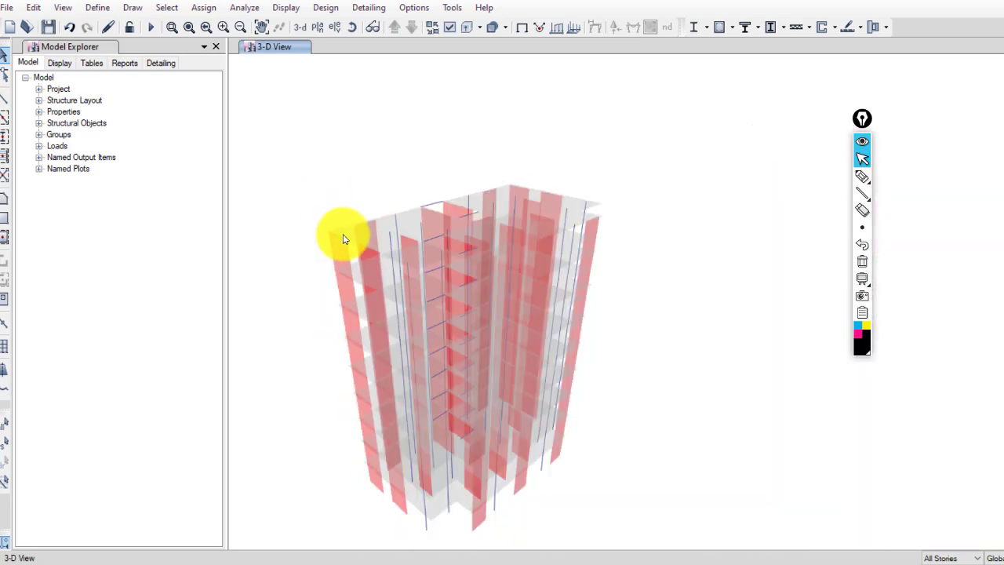
pyautogui.moveTo(343, 231); pyautogui.dragTo(421, 251, button='middle')
pyautogui.scroll(1, 421, 260)
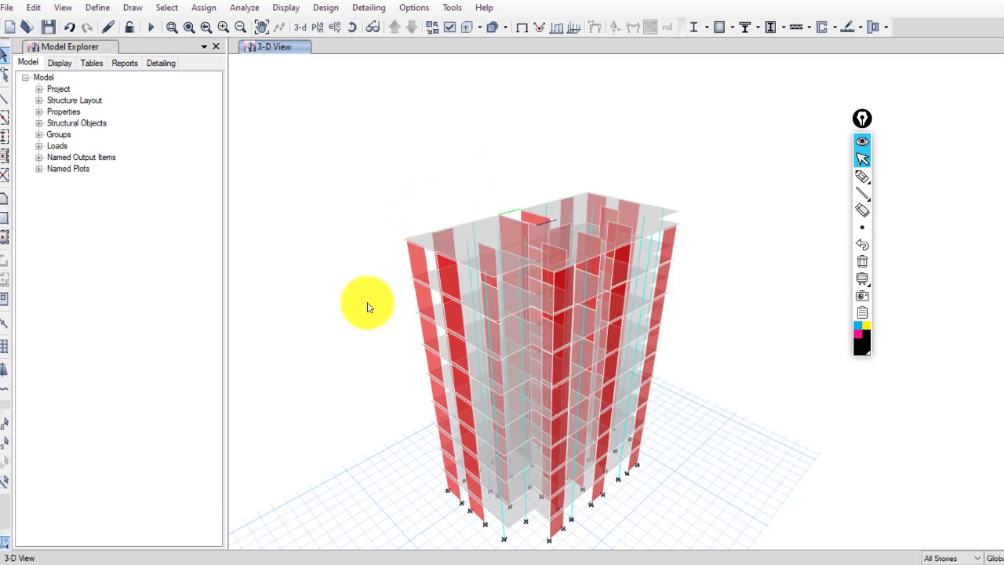
pyautogui.click(200, 9)
pyautogui.moveTo(249, 51)
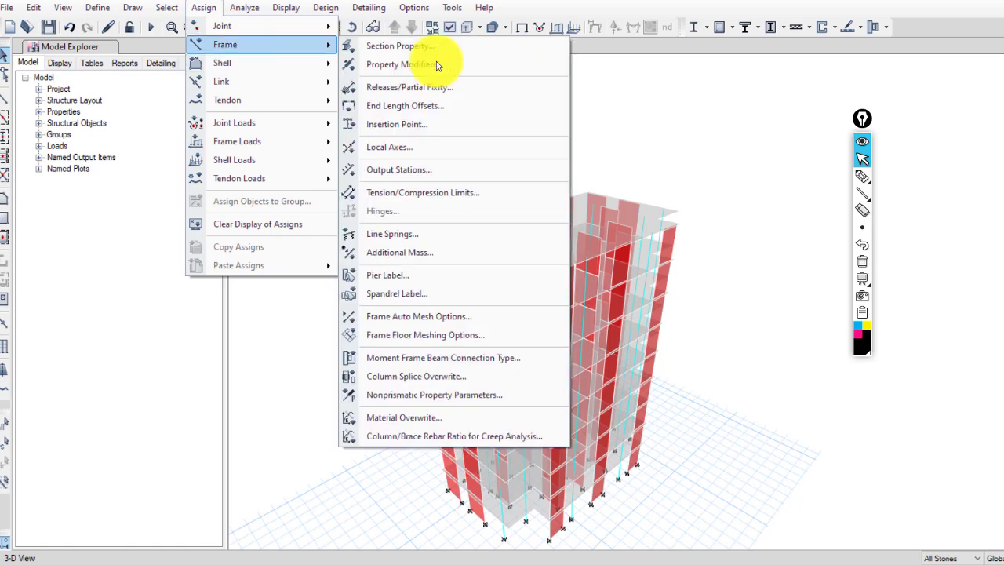
pyautogui.click(468, 322)
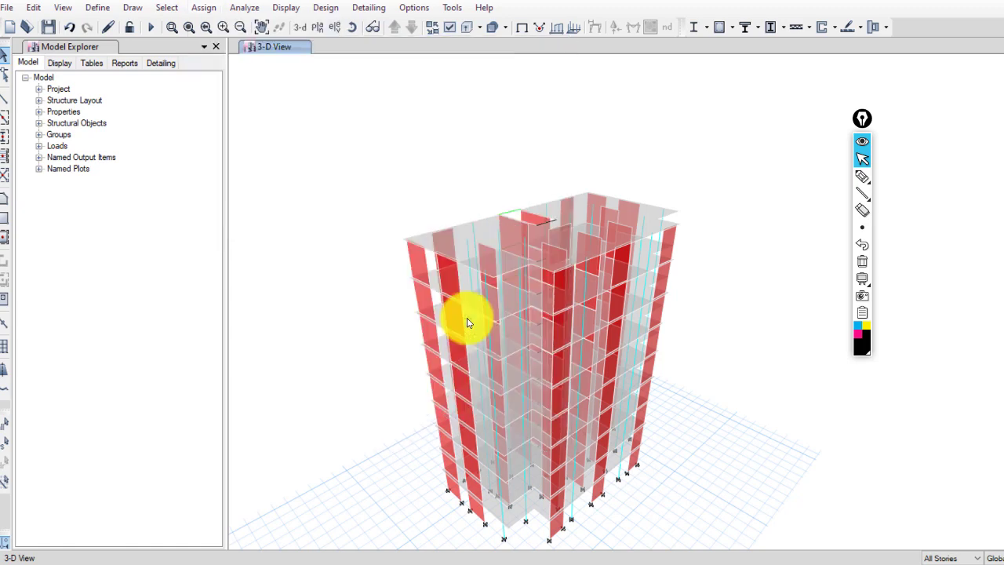
pyautogui.click(434, 285)
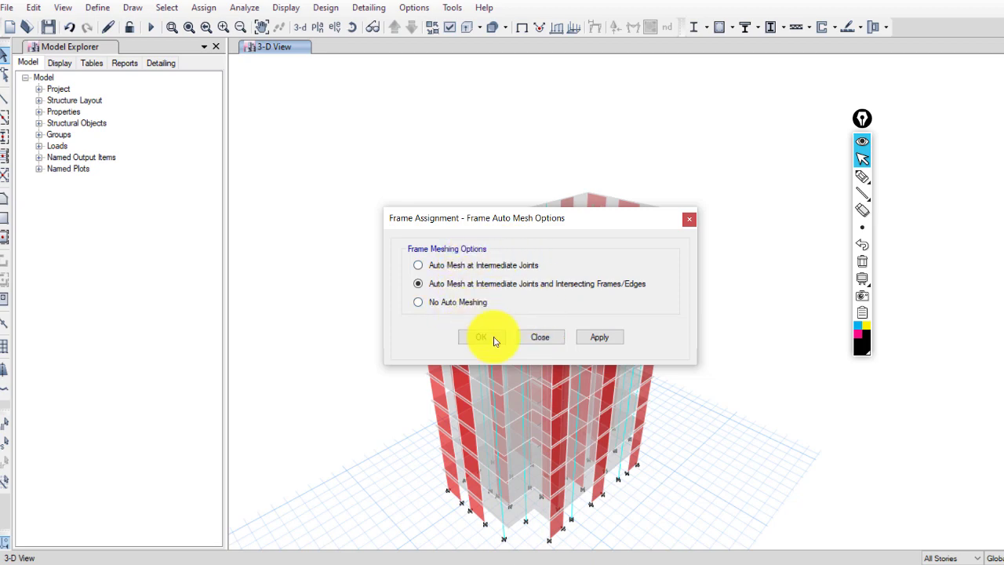
pyautogui.moveTo(592, 219); pyautogui.dragTo(749, 199)
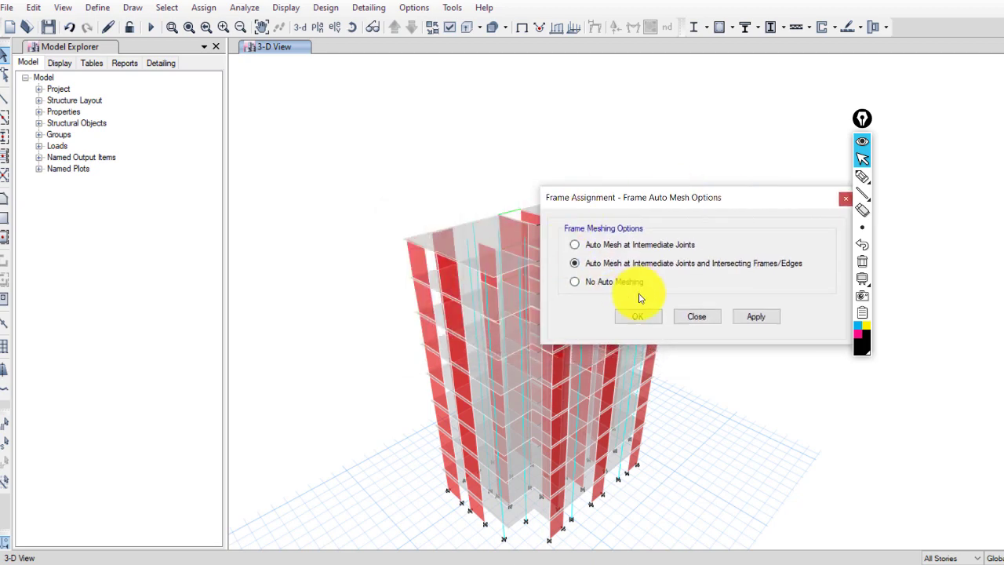
pyautogui.click(603, 284)
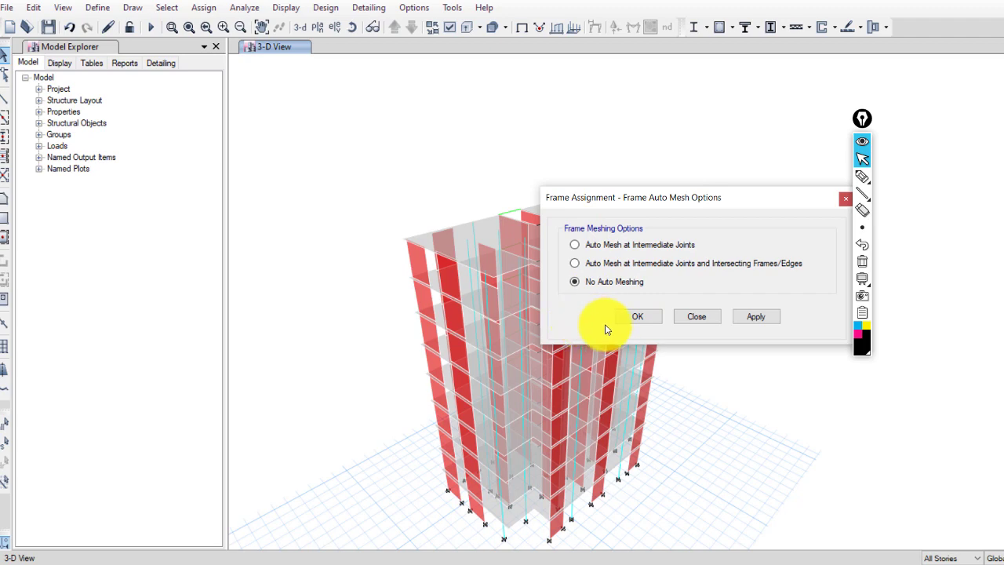
pyautogui.click(697, 318)
# - Scroll through the rest of the section 2.19 meshing notes, then return to ETABS
pyautogui.click(256, 562)
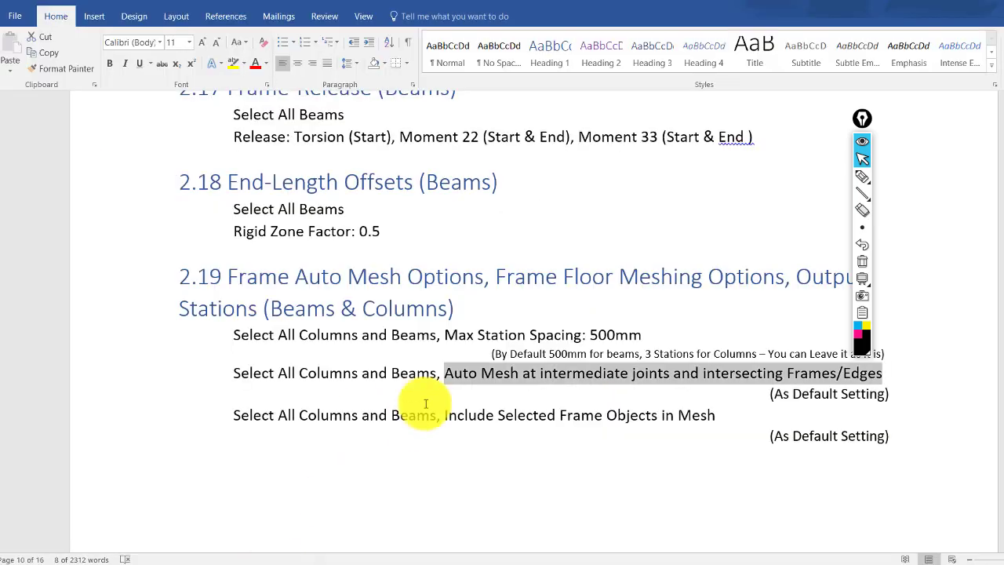
pyautogui.scroll(-1, 478, 254)
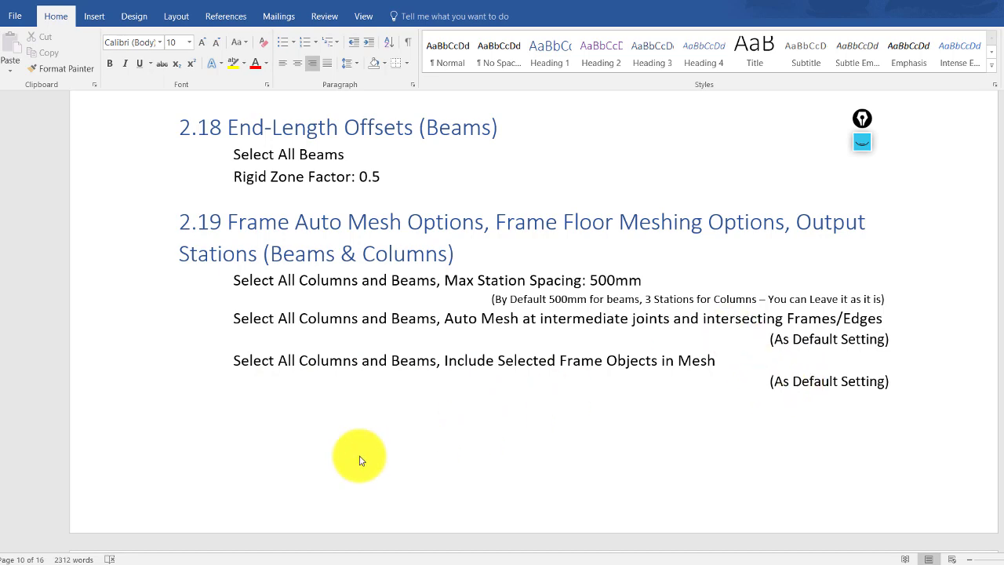
pyautogui.click(298, 561)
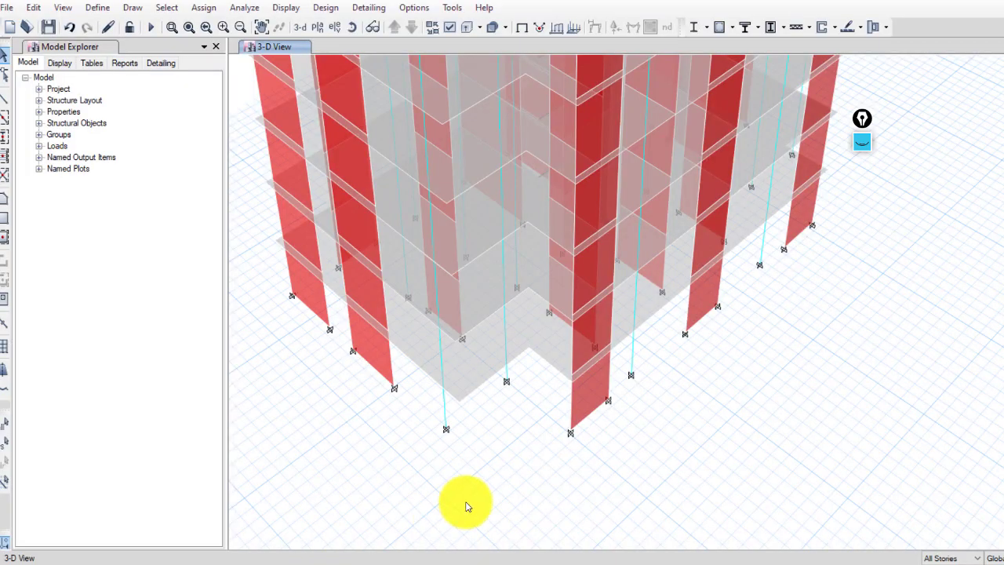
pyautogui.rightClick(443, 404)
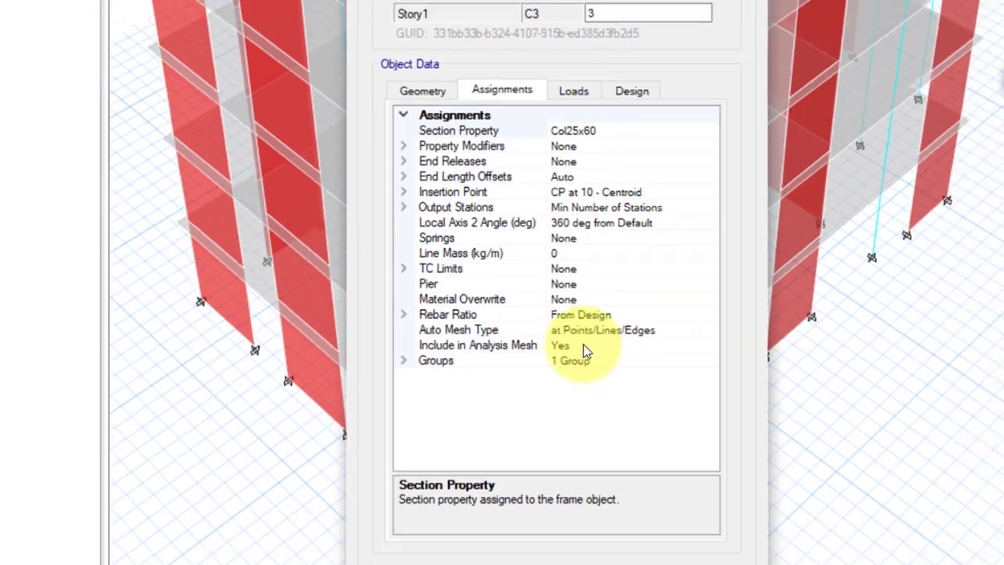
pyautogui.click(589, 370)
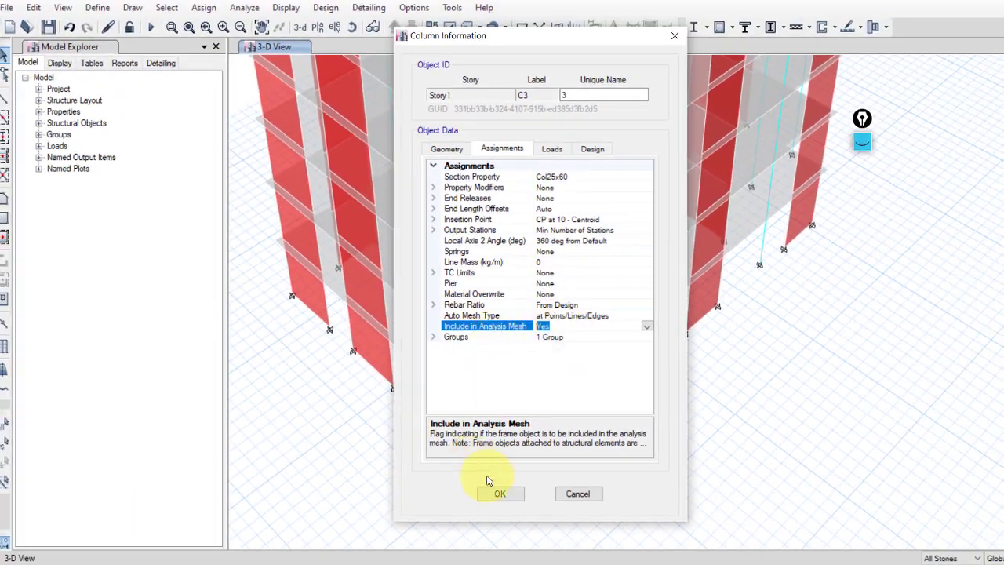
pyautogui.click(579, 493)
pyautogui.scroll(2, 488, 479)
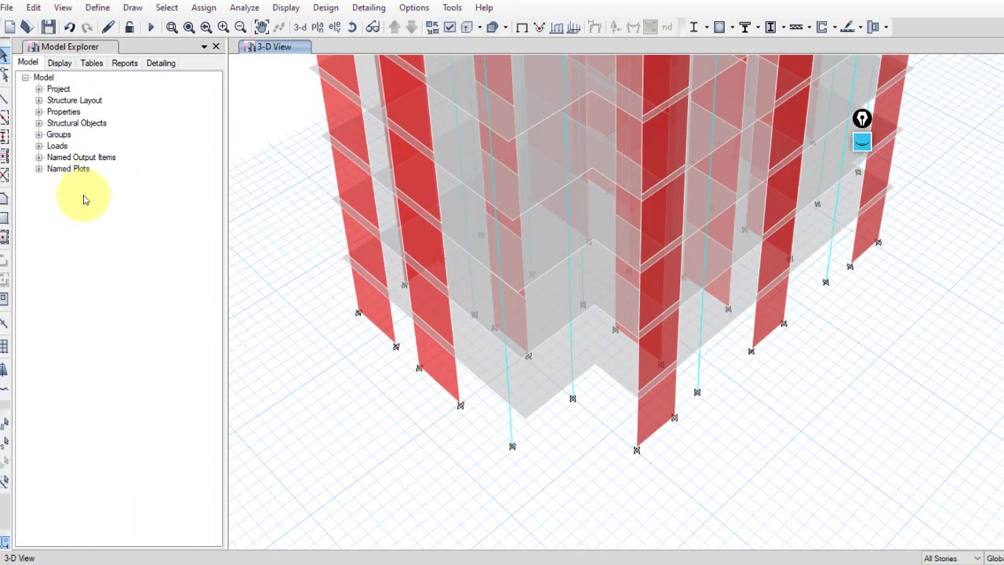
pyautogui.click(203, 8)
pyautogui.moveTo(250, 42)
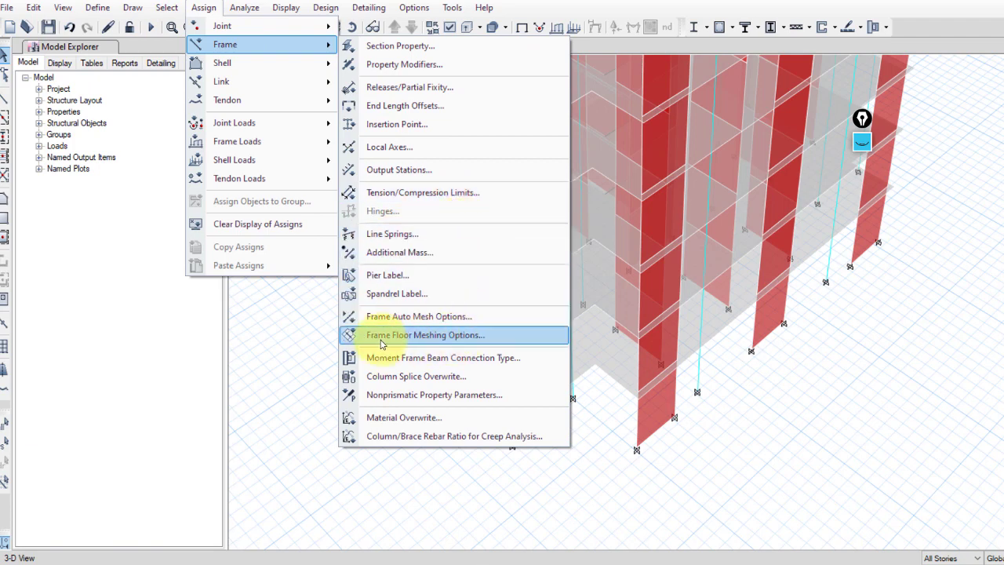
pyautogui.click(447, 336)
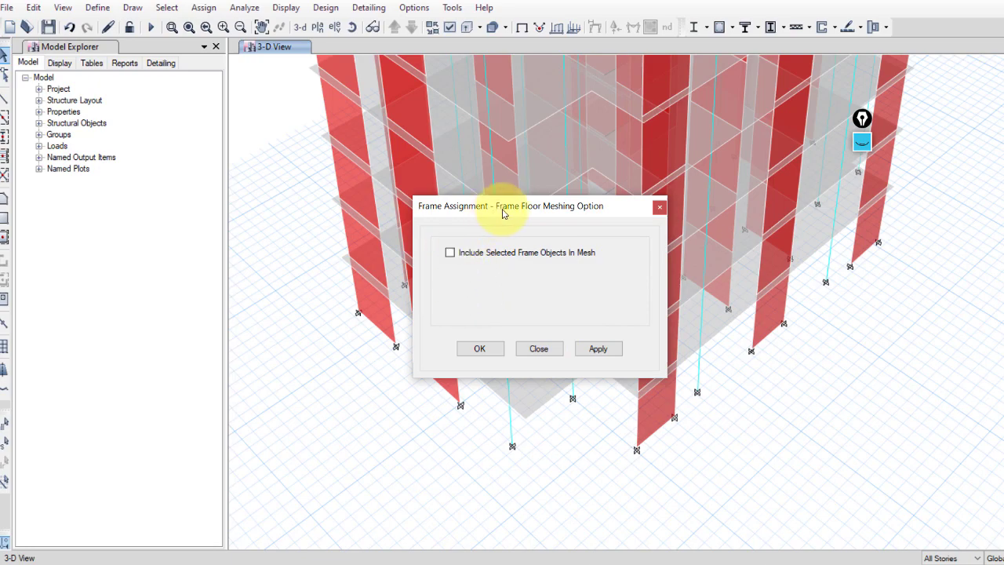
pyautogui.moveTo(503, 214); pyautogui.dragTo(655, 224)
pyautogui.click(691, 359)
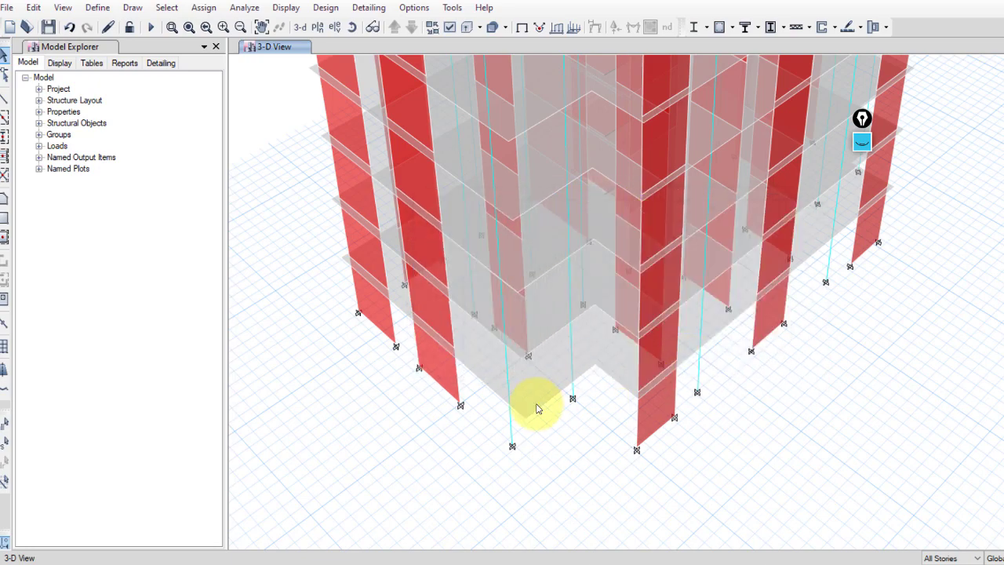
pyautogui.scroll(-5, 387, 478)
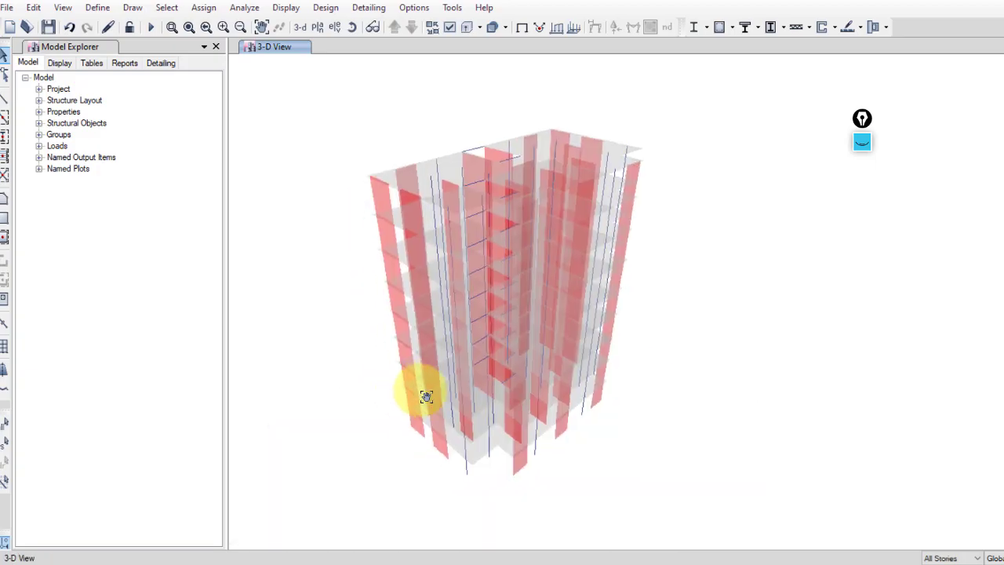